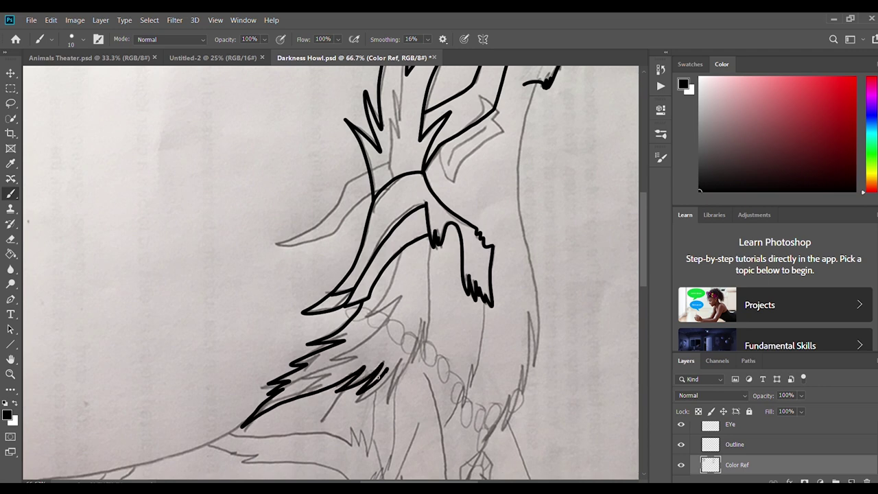
Trace the wolf's neck, throat and jagged chest fur with black brush strokes on the Color Ref layer
scroll(430, 244, "up", 1)
mouse_move(409, 74)
left_mouse_down()
mouse_move(391, 223)
mouse_move(320, 372)
mouse_move(290, 402)
left_mouse_up()
scroll(390, 223, "down", 5)
scroll(290, 402, "up", 7)
mouse_move(525, 144)
left_mouse_down()
mouse_move(517, 272)
mouse_move(534, 429)
mouse_move(526, 460)
left_mouse_up()
scroll(526, 460, "down", 4)
mouse_move(524, 330)
left_mouse_down()
mouse_move(500, 393)
mouse_move(451, 458)
left_mouse_up()
Trace the standing front leg from shoulder to paw, including the small fur tuft behind the knee
scroll(451, 457, "down", 7)
left_click_drag(449, 142, 398, 385)
scroll(398, 385, "down", 6)
mouse_move(405, 170)
left_mouse_down()
mouse_move(391, 300)
mouse_move(394, 409)
mouse_move(443, 427)
mouse_move(416, 470)
mouse_move(354, 418)
mouse_move(365, 259)
mouse_move(349, 214)
mouse_move(345, 141)
mouse_move(327, 150)
mouse_move(343, 224)
left_mouse_up()
scroll(330, 273, "down", 2)
key("ctrl+z")
key("ctrl+z")
mouse_move(330, 116)
left_mouse_down()
mouse_move(352, 266)
mouse_move(360, 456)
left_mouse_up()
scroll(360, 455, "down", 3)
key("ctrl+z")
scroll(330, 79, "up", 1)
mouse_move(328, 79)
left_mouse_down()
mouse_move(339, 221)
mouse_move(360, 258)
mouse_move(363, 396)
left_mouse_up()
scroll(363, 396, "down", 2)
Outline the raised front leg with its curled toes, paw pad, inner edge and jagged elbow fur
scroll(362, 275, "up", 4)
mouse_move(508, 134)
left_mouse_down()
mouse_move(550, 259)
mouse_move(515, 395)
mouse_move(490, 447)
left_mouse_up()
scroll(490, 447, "down", 2)
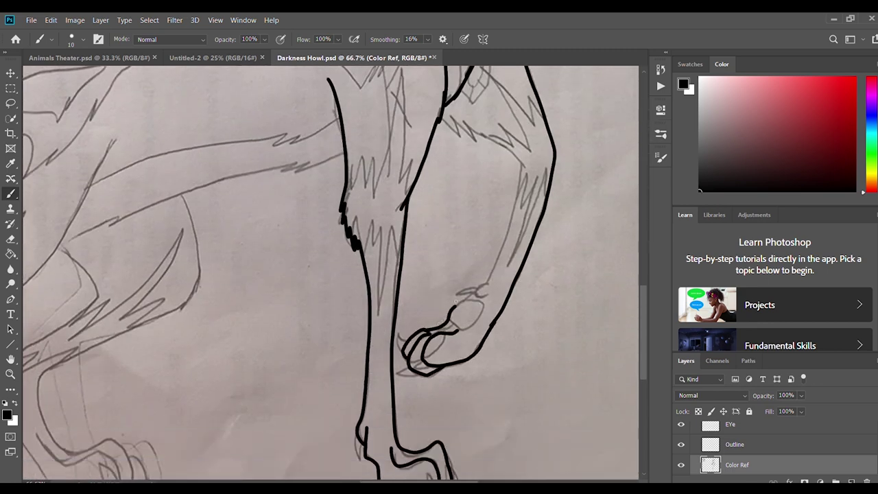
scroll(485, 244, "up", 1)
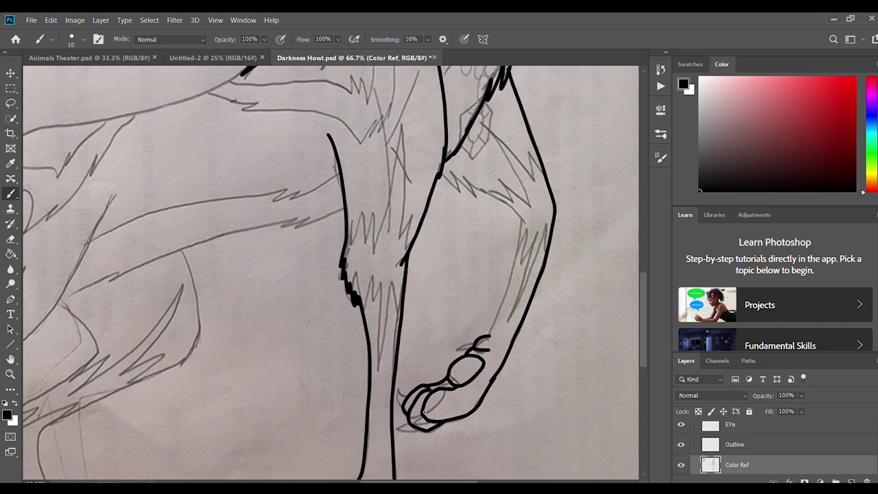
scroll(441, 384, "up", 1)
left_click_drag(518, 286, 491, 387)
left_click_drag(480, 250, 443, 229)
Draw the zigzag fur tufts across the upper and lower parts of both front legs
scroll(442, 229, "down", 1)
mouse_move(346, 269)
left_mouse_down()
mouse_move(389, 145)
mouse_move(405, 271)
left_mouse_up()
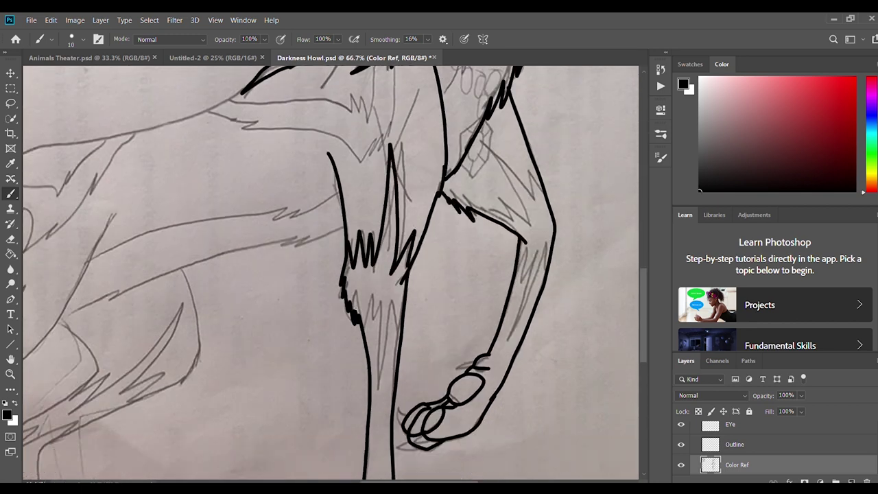
left_click_drag(385, 332, 401, 295)
mouse_move(515, 205)
left_mouse_down()
mouse_move(487, 148)
mouse_move(532, 166)
left_mouse_up()
mouse_move(517, 256)
left_mouse_down()
mouse_move(511, 333)
mouse_move(547, 272)
left_mouse_up()
Trace the back line from the mane to the rump and the belly line from the front leg to the hind leg
scroll(546, 273, "up", 1)
left_click_drag(461, 482, 422, 481)
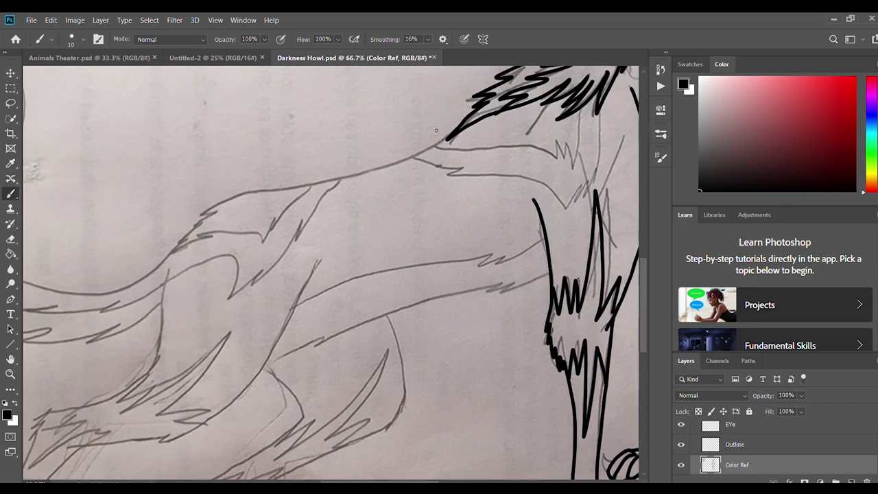
mouse_move(426, 140)
left_mouse_down()
mouse_move(242, 194)
mouse_move(172, 251)
left_mouse_up()
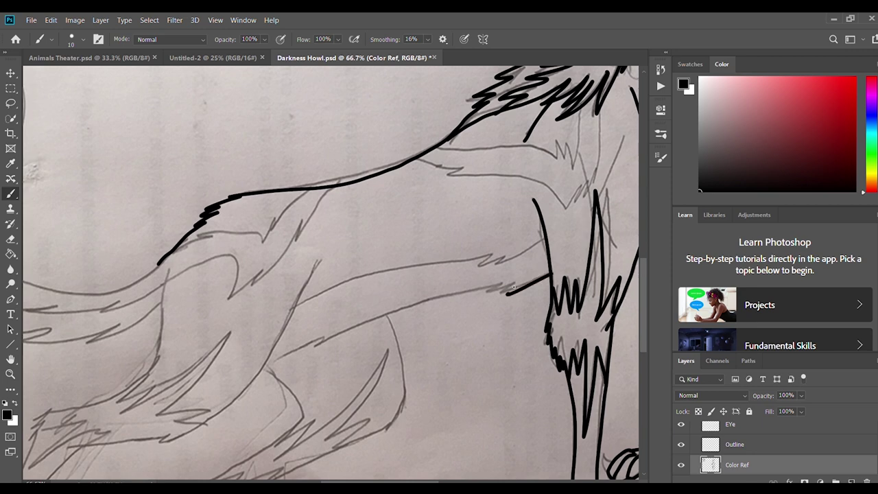
mouse_move(513, 287)
left_mouse_down()
mouse_move(413, 297)
mouse_move(268, 363)
left_mouse_up()
Outline the forward hind leg and its paw, adding the toe line and the zigzag fur at thigh and hock
scroll(268, 363, "down", 4)
mouse_move(384, 125)
left_mouse_down()
mouse_move(398, 218)
mouse_move(236, 312)
mouse_move(312, 373)
mouse_move(319, 422)
mouse_move(231, 381)
mouse_move(176, 318)
mouse_move(240, 276)
mouse_move(260, 185)
left_mouse_up()
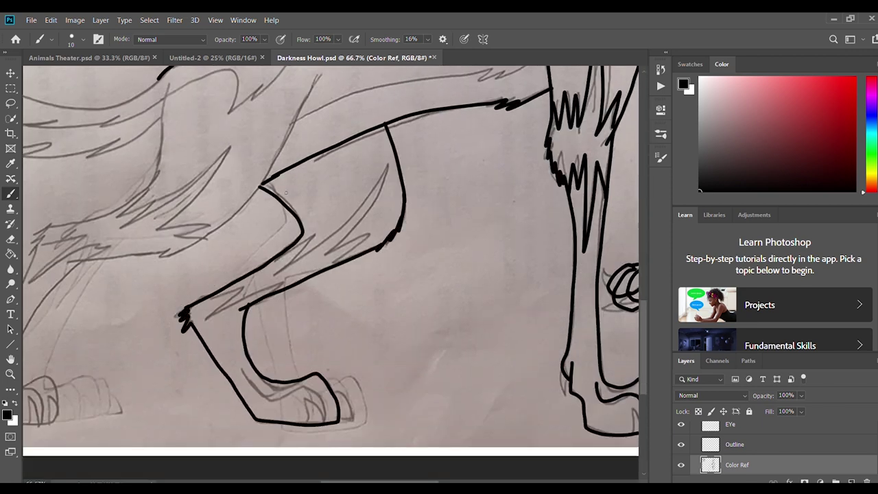
mouse_move(281, 254)
left_mouse_down()
mouse_move(328, 253)
mouse_move(335, 262)
left_mouse_up()
left_click_drag(208, 297, 241, 308)
left_click_drag(258, 382, 315, 391)
Outline the rear hind leg and its paw, with jagged fur on the thigh and hock and a toe line
scroll(328, 410, "left", 5)
mouse_move(549, 76)
left_mouse_down()
mouse_move(386, 254)
mouse_move(296, 262)
mouse_move(278, 368)
mouse_move(211, 382)
mouse_move(268, 245)
mouse_move(236, 374)
mouse_move(207, 409)
mouse_move(256, 237)
mouse_move(396, 78)
left_mouse_up()
scroll(311, 248, "down", 1)
key("ctrl+z")
key("ctrl+z")
mouse_move(382, 177)
left_mouse_down()
mouse_move(389, 209)
mouse_move(430, 230)
left_mouse_up()
mouse_move(331, 248)
left_mouse_down()
mouse_move(269, 262)
mouse_move(263, 227)
left_mouse_up()
left_click_drag(225, 369, 274, 407)
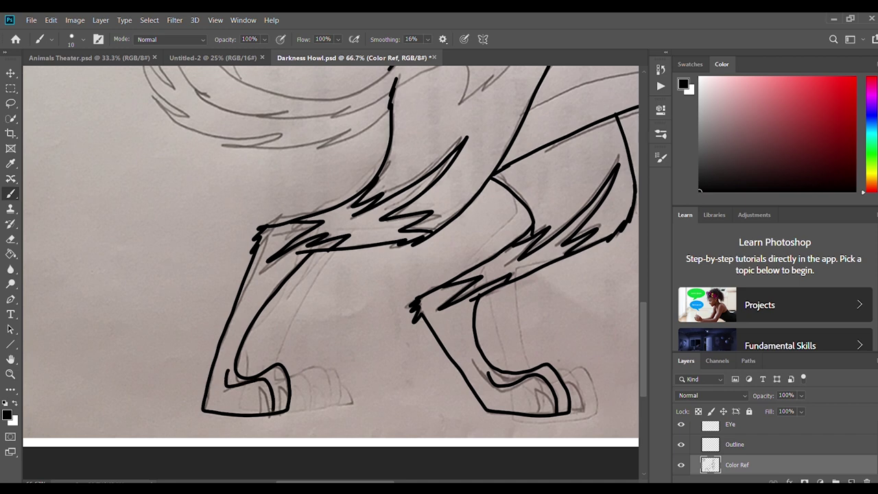
Trace the long curved tail with its pointed fur tufts and inner stripe, joining it to the rump
scroll(275, 404, "up", 4)
scroll(331, 272, "up", 4)
left_click_drag(395, 378, 209, 360)
mouse_move(239, 392)
left_mouse_down()
mouse_move(250, 188)
mouse_move(208, 124)
mouse_move(115, 104)
mouse_move(157, 347)
mouse_move(183, 433)
mouse_move(262, 457)
mouse_move(357, 449)
left_mouse_up()
mouse_move(566, 309)
left_mouse_down()
mouse_move(458, 420)
mouse_move(212, 422)
mouse_move(82, 105)
left_mouse_up()
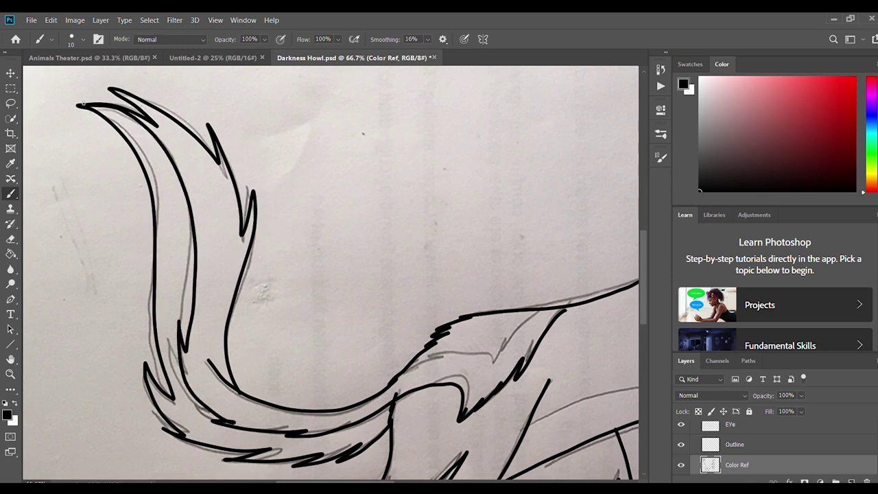
Trace the pointed edge of the fur marking on the rump, undoing the stray stroke
left_click_drag(429, 356, 490, 376)
mouse_move(490, 376)
left_mouse_down()
mouse_move(528, 324)
mouse_move(492, 368)
mouse_move(400, 373)
left_mouse_up()
key("ctrl+z")
Trace the inner neck line, the band along the belly and the jagged fur markings on the shoulder
scroll(330, 272, "right", 13)
scroll(330, 272, "up", 2)
left_click_drag(541, 187, 499, 318)
scroll(446, 302, "down", 3)
left_click_drag(398, 330, 147, 397)
mouse_move(451, 193)
left_mouse_down()
mouse_move(439, 289)
mouse_move(267, 251)
left_mouse_up()
mouse_move(289, 241)
left_mouse_down()
mouse_move(350, 241)
mouse_move(420, 255)
left_mouse_up()
left_click_drag(422, 260, 429, 198)
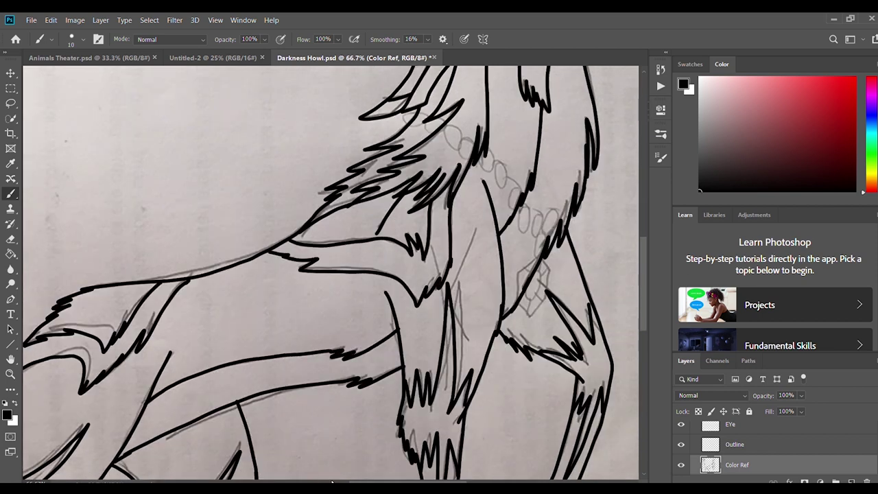
Delete the Outline layer, keeping the Color Ref layer
left_click_drag(419, 482, 458, 479)
scroll(458, 399, "up", 6)
left_click(735, 445)
left_click(737, 466)
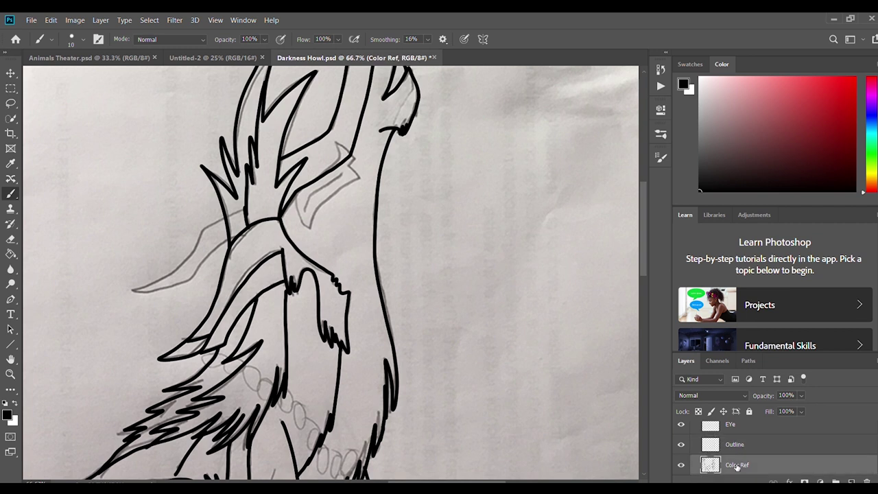
scroll(645, 388, "up", 1)
scroll(738, 456, "up", 3)
scroll(738, 456, "down", 2)
left_click(739, 456)
key("Delete")
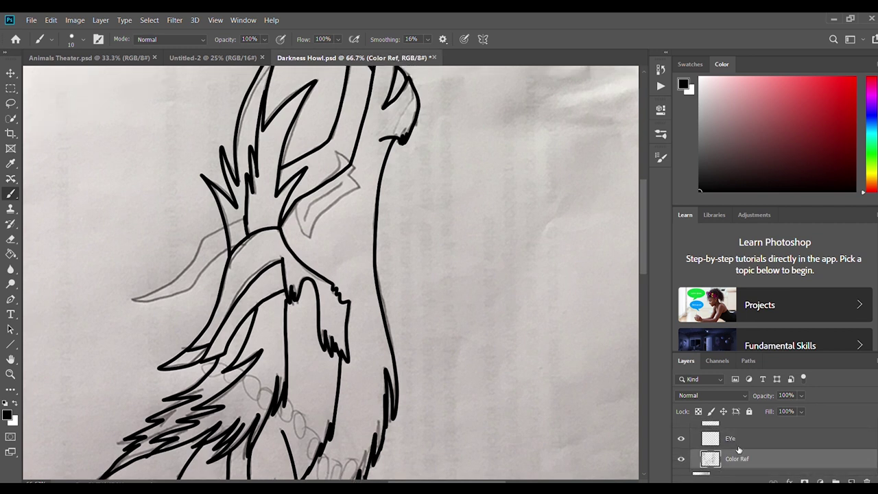
Outline the eye in black on the EYe layer and paint a bent white line inside it on the Lid layer
left_click(740, 444)
scroll(296, 227, "up", 1)
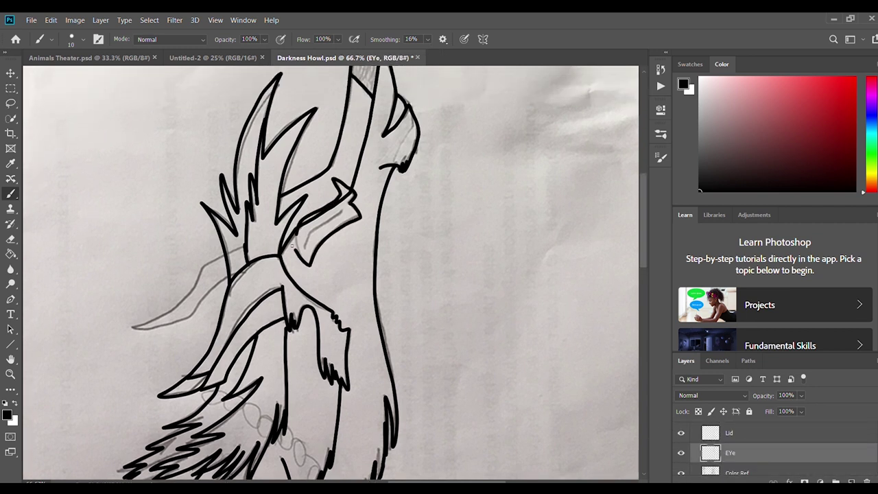
left_click(729, 432)
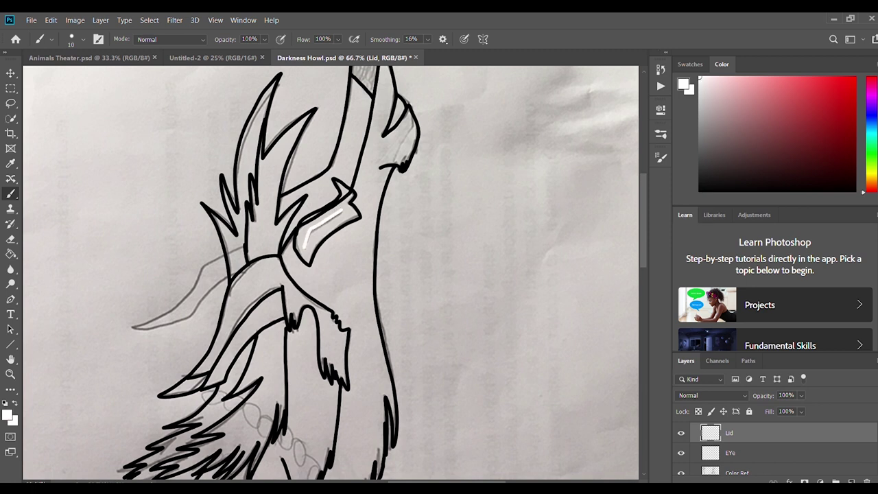
Fill the eye shape with black on the EYe layer using the Paint Bucket
left_click(740, 452)
left_click(11, 254)
left_click(320, 241)
key("ctrl+z")
key("d")
left_click(318, 238)
Trace the curved horn behind the head in black on the Horn layer
scroll(742, 442, "up", 2)
left_click(744, 443)
scroll(744, 443, "up", 5)
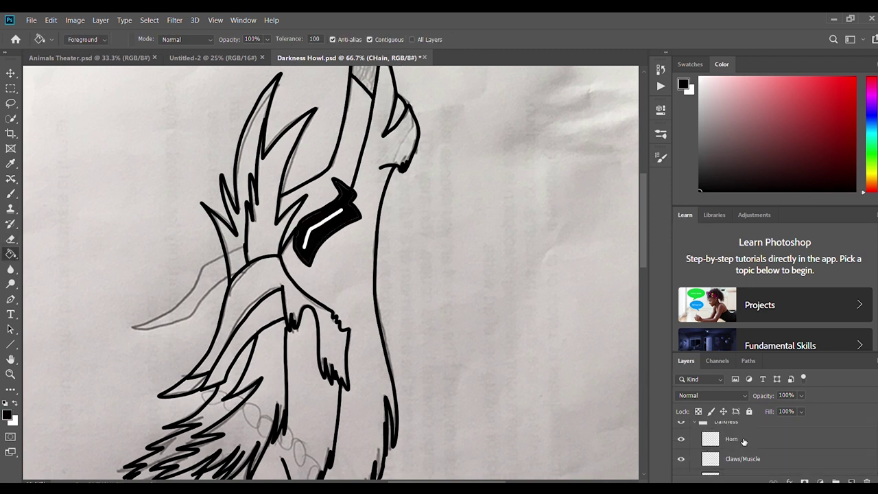
left_click(745, 440)
key("b")
mouse_move(240, 245)
left_mouse_down()
mouse_move(126, 328)
mouse_move(245, 263)
left_mouse_up()
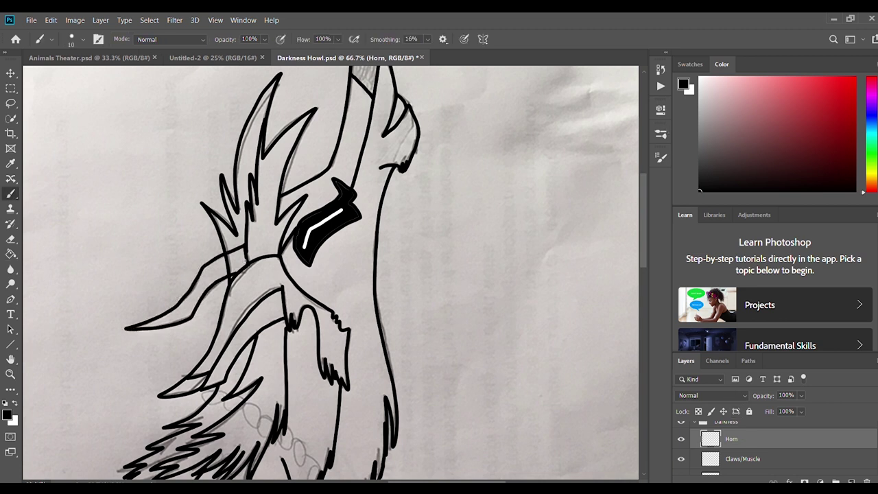
Fill the nose at the tip of the raised muzzle with black on the Color Ref layer and touch up its edge
scroll(726, 461, "down", 5)
left_click(726, 462)
scroll(364, 206, "up", 3)
left_click(10, 254)
left_click(365, 192)
key("b")
left_click_drag(352, 192, 351, 164)
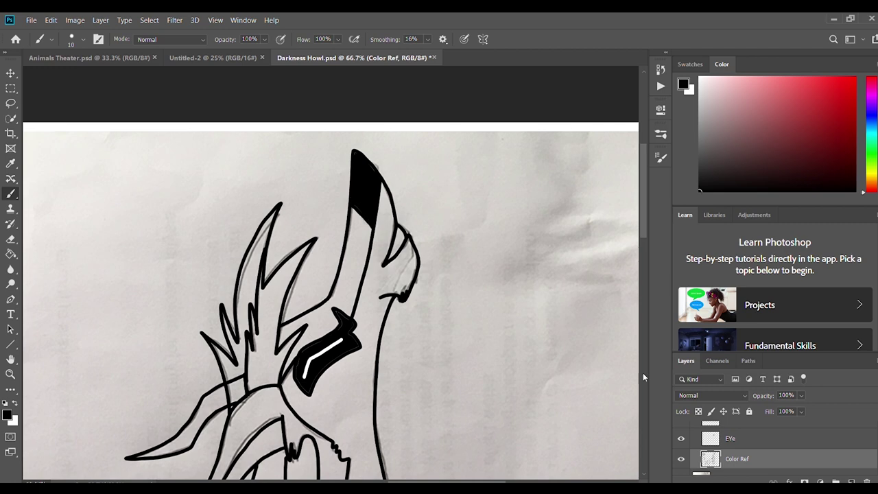
Paint solid black claws on the front and hind paws on the Claws/Muscle layer
left_click(728, 440)
scroll(727, 439, "up", 2)
left_click(728, 432)
scroll(433, 331, "down", 5)
scroll(752, 460, "up", 2)
left_click(747, 435)
scroll(528, 405, "down", 9)
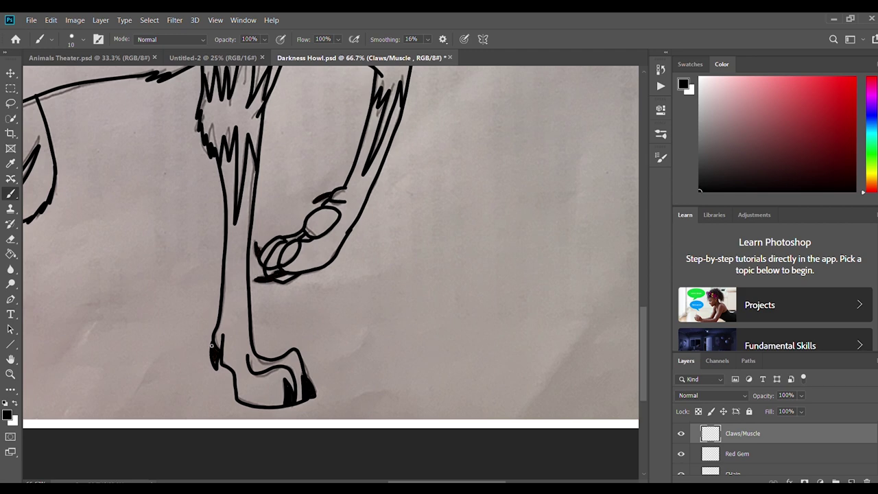
left_click_drag(434, 483, 353, 482)
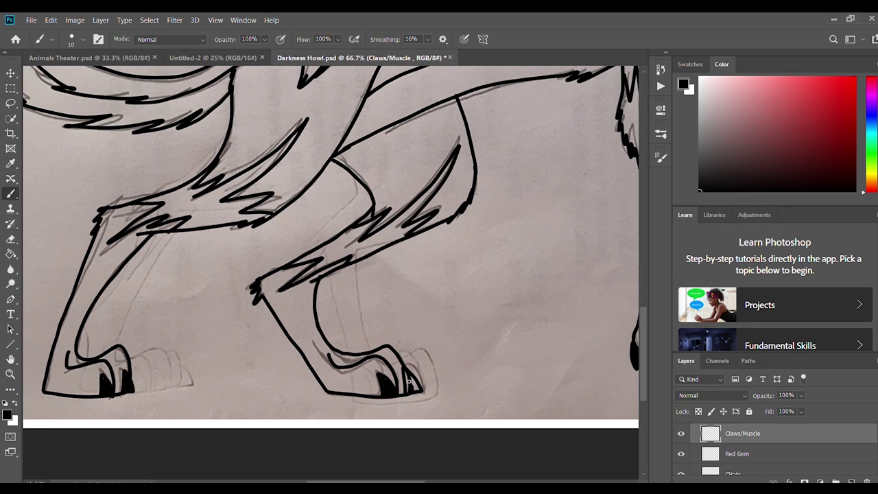
Outline the six-sided pendant gem in black on the Red Gem layer and fill it with bright red
scroll(405, 388, "up", 15)
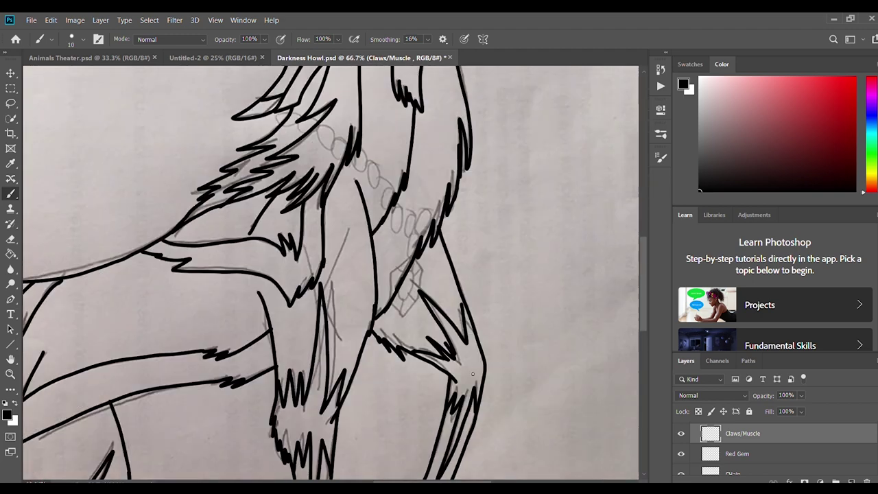
left_click(744, 451)
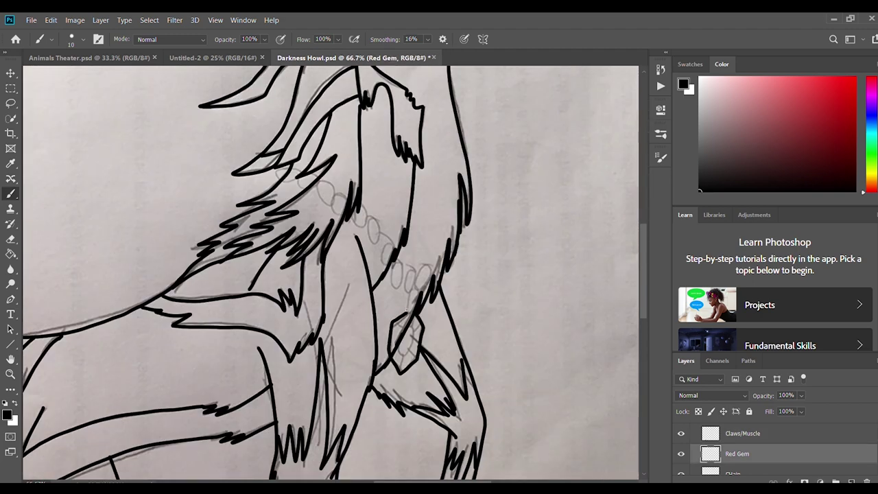
left_click(10, 374)
left_click(71, 39)
left_click(429, 365)
left_click(428, 365)
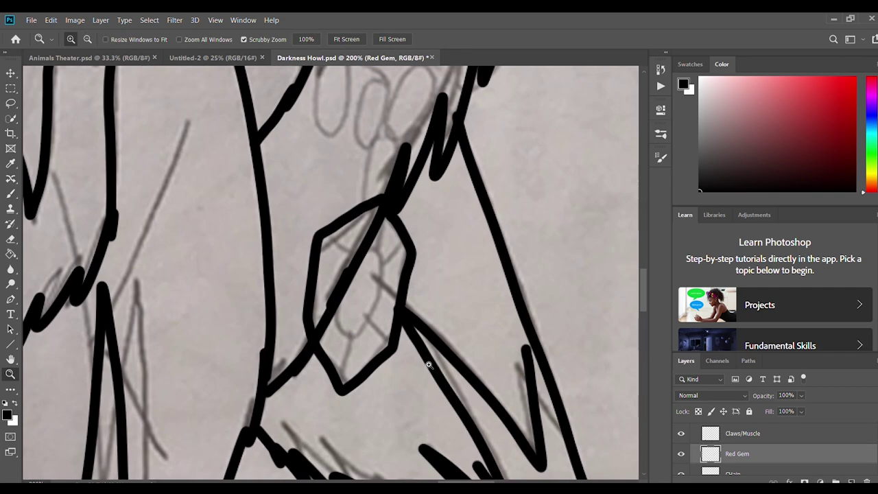
left_click(429, 365)
left_click(855, 77)
left_click(11, 253)
left_click(316, 255)
scroll(316, 255, "up", 1)
Draw black facet lines inside the red gem, forming an inner hexagon connected to its outer corners
left_click(700, 191)
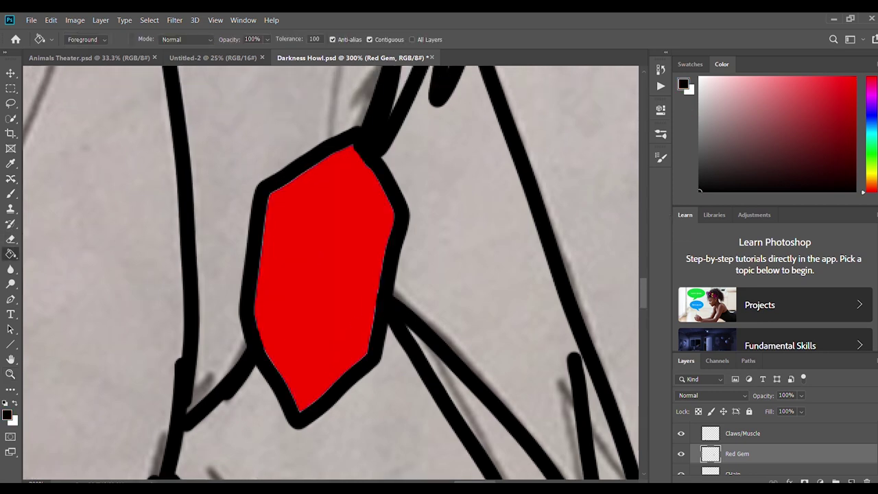
left_click(11, 194)
left_click(83, 40)
mouse_move(345, 204)
left_mouse_down()
mouse_move(313, 361)
mouse_move(344, 203)
left_mouse_up()
left_click_drag(345, 201, 347, 151)
left_click_drag(365, 229, 394, 207)
key("ctrl+minus")
key("ctrl+minus")
key("ctrl+plus")
key("ctrl+plus")
left_click_drag(303, 365, 298, 410)
left_click_drag(347, 321, 366, 357)
left_click_drag(288, 334, 253, 315)
left_click_drag(303, 225, 271, 192)
Lower the opacity of the Red Gem and Color Ref layers so the sketched chain shows through
left_click(10, 374)
left_click(88, 39)
left_click(220, 208)
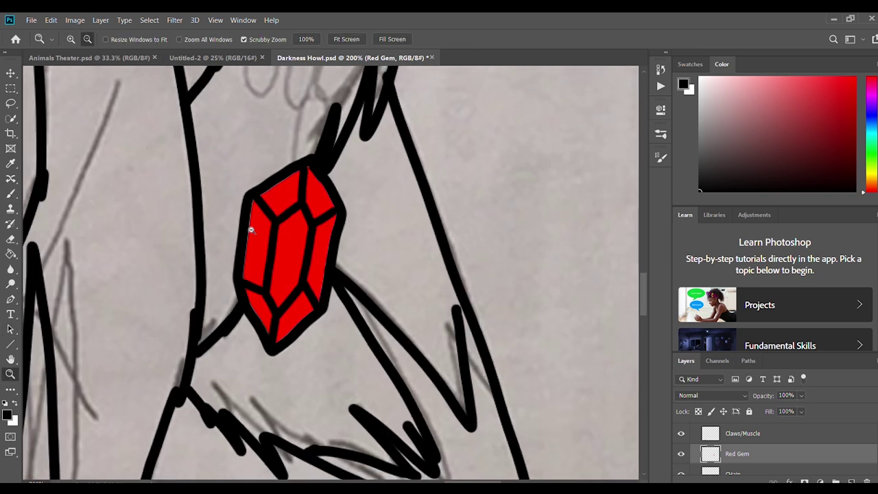
left_click(681, 453)
left_click(740, 436)
scroll(278, 257, "up", 4)
left_click(745, 449)
left_click(801, 396)
left_click_drag(845, 406, 793, 407)
left_click(737, 436)
scroll(745, 445, "down", 5)
left_click(745, 435)
left_click(800, 396)
Draw the lowest chain links rising from the gem in black on the CHain layer
scroll(748, 443, "up", 3)
left_click(742, 457)
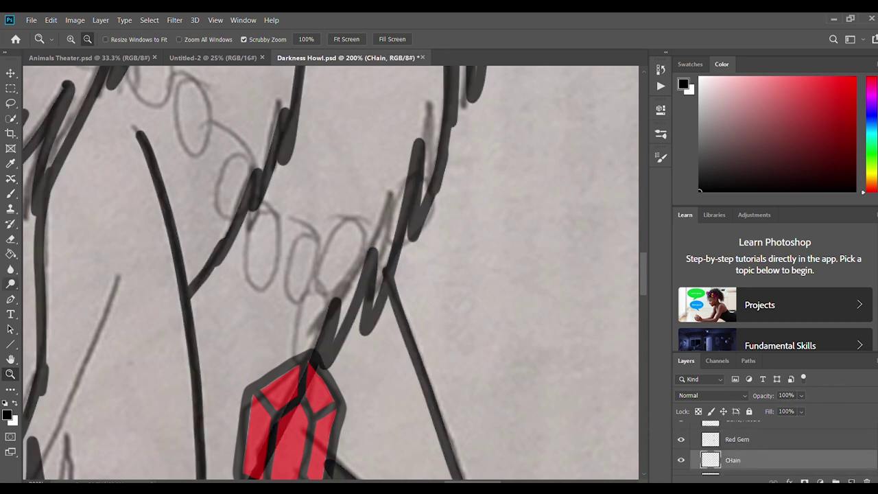
left_click(10, 358)
left_click_drag(145, 111, 276, 262)
double_click(10, 374)
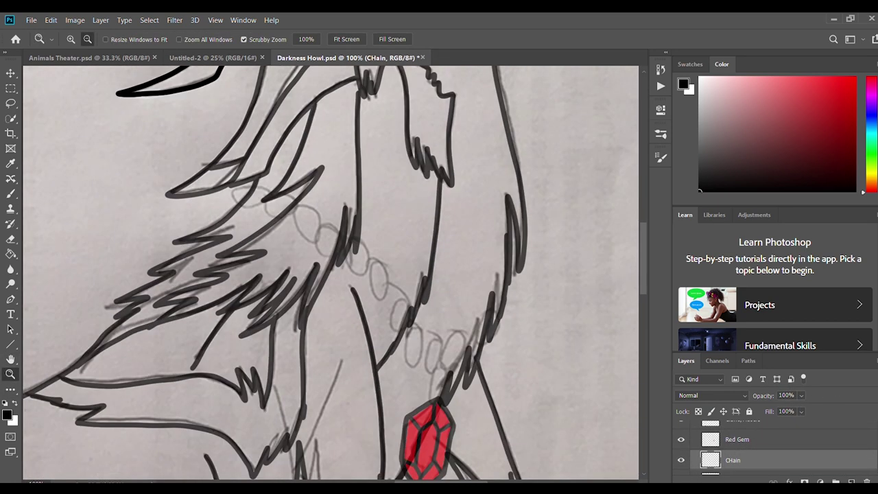
left_click(10, 195)
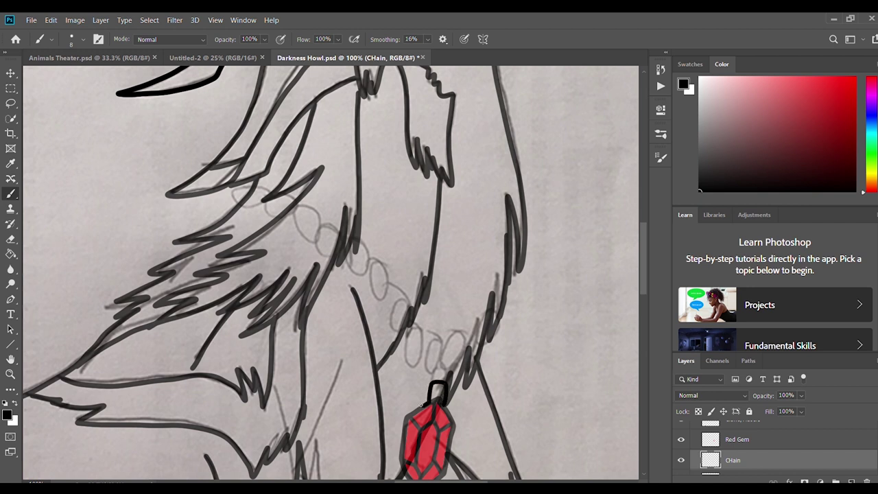
key("ctrl+z")
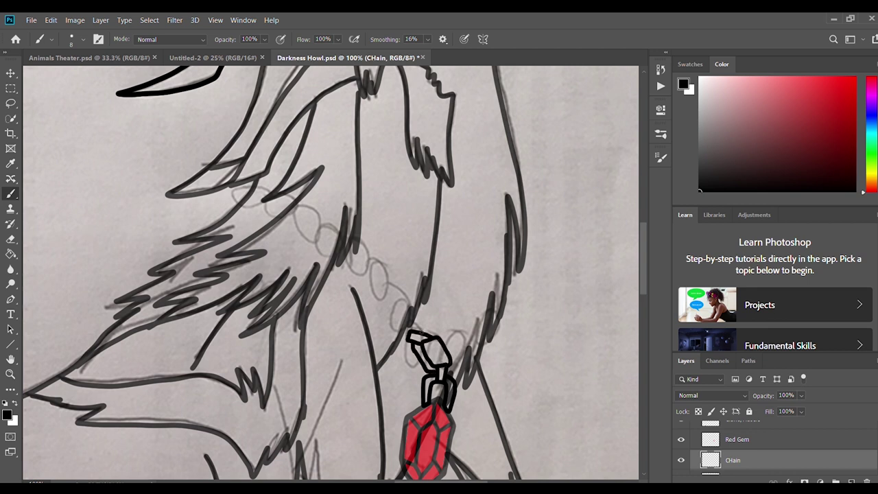
left_click_drag(385, 326, 410, 341)
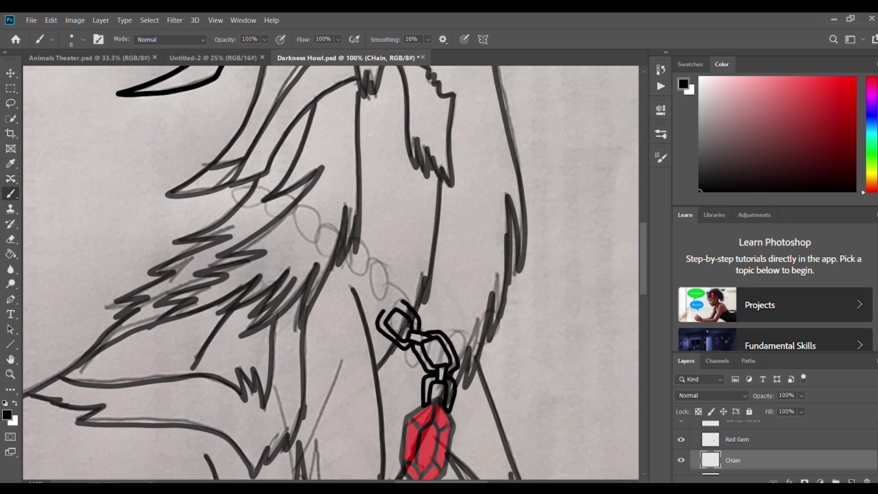
Draw the remaining black chain links across the neck and on the gem's other side on the CHain layer
left_click_drag(356, 271, 355, 252)
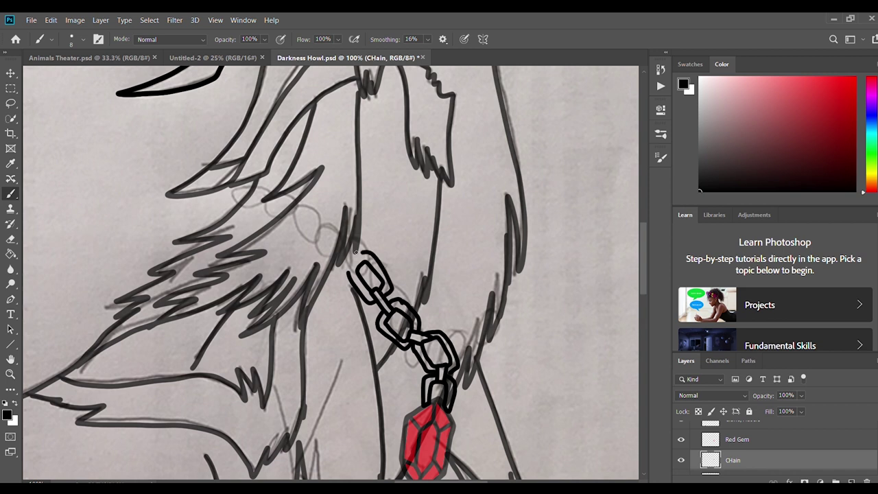
key("ctrl+z")
key("ctrl+z")
mouse_move(329, 255)
left_mouse_down()
mouse_move(314, 224)
mouse_move(293, 236)
left_mouse_up()
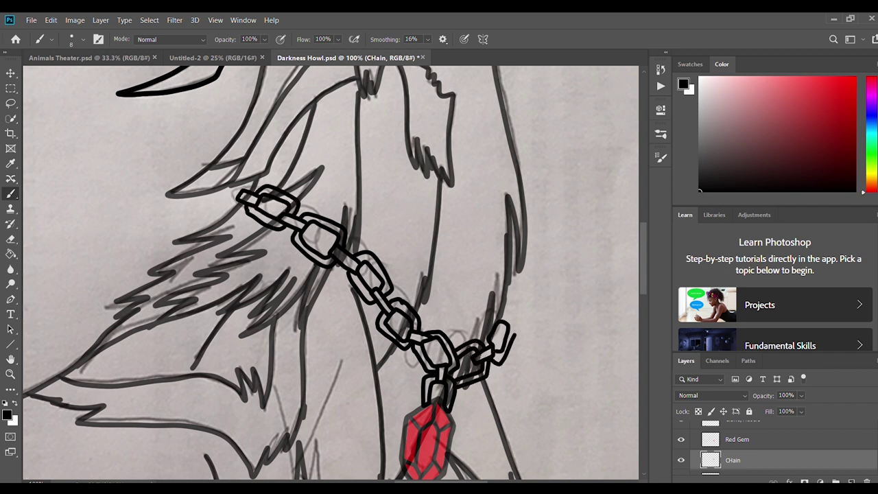
Restore the Color Ref and Red Gem layers to 100% opacity
scroll(738, 451, "down", 3)
left_click(738, 451)
left_click_drag(800, 396, 843, 403)
scroll(755, 454, "up", 2)
left_click(750, 448)
scroll(746, 444, "up", 1)
left_click(745, 442)
scroll(509, 368, "up", 3)
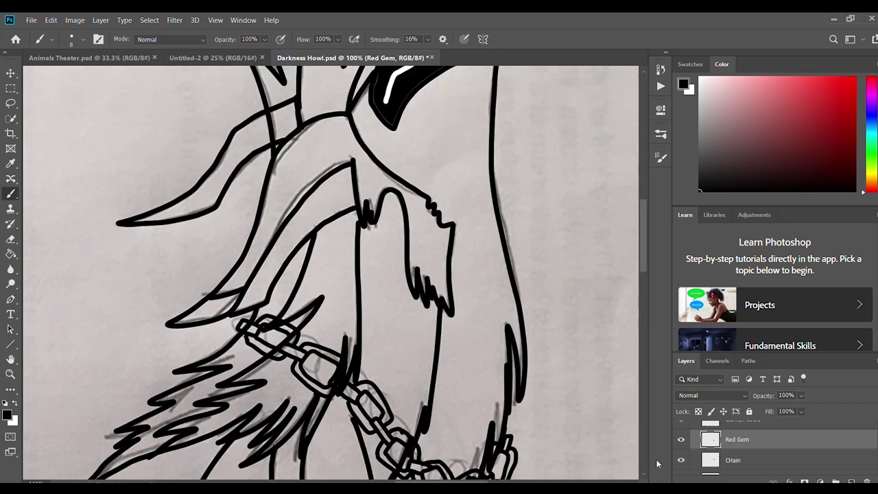
Fill the horn on the Horn layer with the crimson sampled from the "h" swatch
scroll(743, 449, "up", 2)
left_click(742, 448)
key("z")
left_click(183, 328, "alt")
left_click(183, 328)
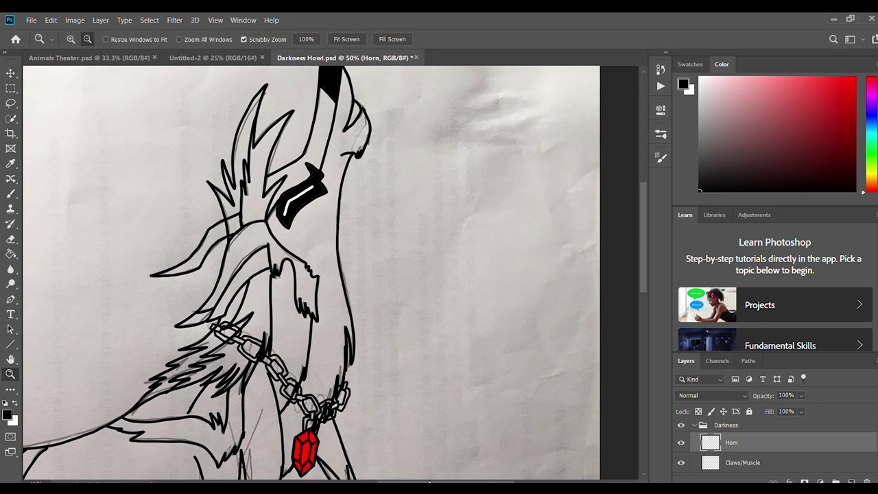
left_click_drag(434, 482, 360, 468)
left_click(10, 164)
left_click(31, 97)
left_click(10, 254)
left_click(547, 235)
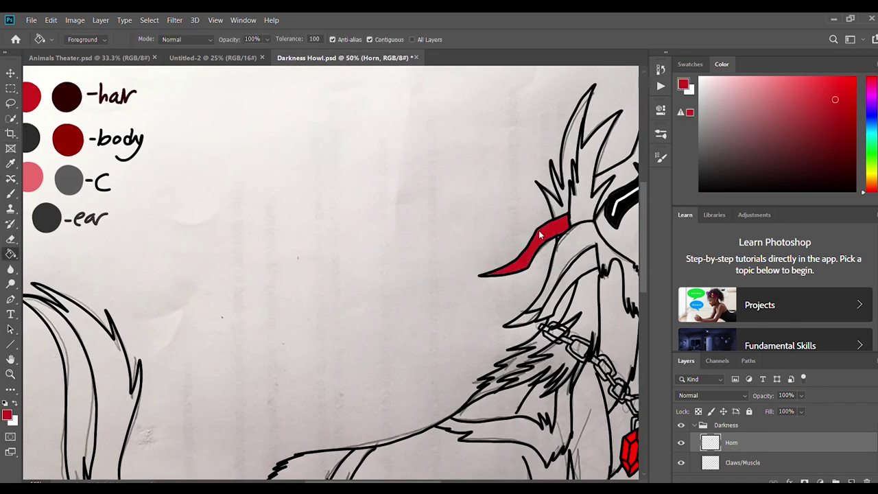
Sample black from the eye and fill the ear tip with it on the Color Ref layer
scroll(539, 234, "down", 1)
left_click(10, 163)
left_click(618, 206)
scroll(733, 452, "down", 2)
scroll(733, 453, "down", 2)
left_click(735, 447)
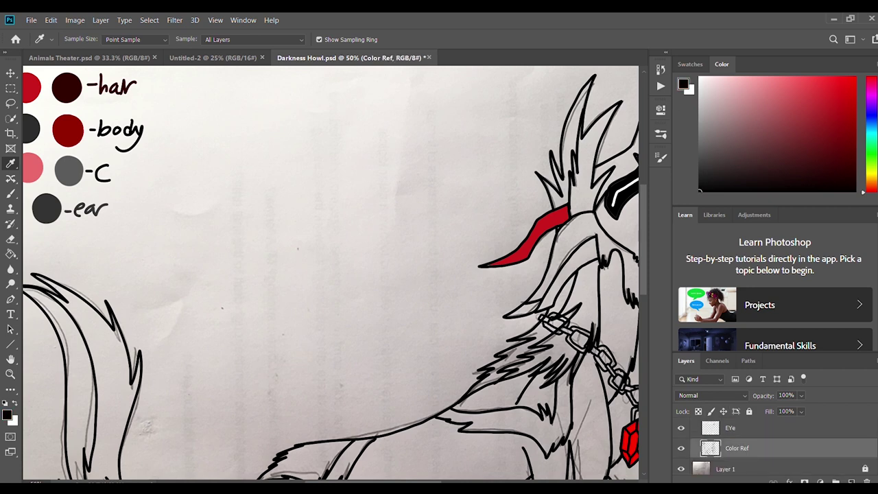
key("g")
scroll(420, 394, "right", 4)
left_click_drag(396, 480, 389, 480)
scroll(439, 329, "down", 1)
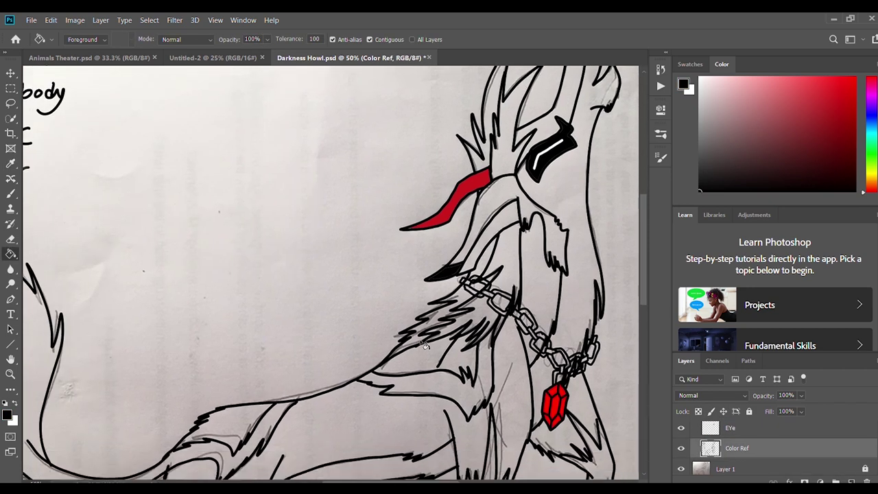
Choose bright red and fill the front hair tuft, the outer ear and the neck mane
scroll(439, 329, "up", 2)
left_click(855, 78)
left_click(506, 230)
left_click(508, 333)
left_click(507, 265)
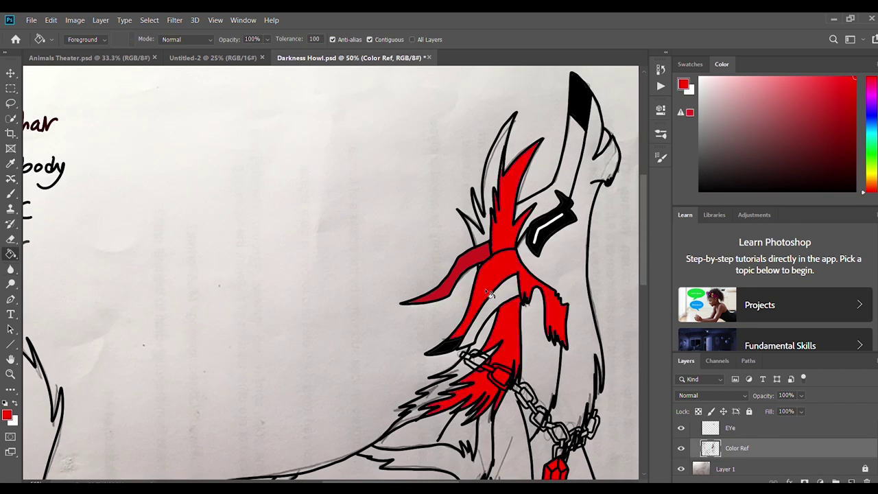
Fill the shoulder, hip, tail and leg markings with the same bright red
scroll(473, 315, "down", 5)
left_click(425, 299)
scroll(366, 333, "down", 3)
left_click(226, 281)
left_click(136, 403)
left_click(282, 413)
left_click(478, 334)
left_click(594, 313)
Sample the dark maroon "hair" swatch and fill the back of the head hair and the rear mane
left_click_drag(642, 295, 642, 238)
left_click_drag(375, 481, 342, 480)
left_click(131, 87, "alt")
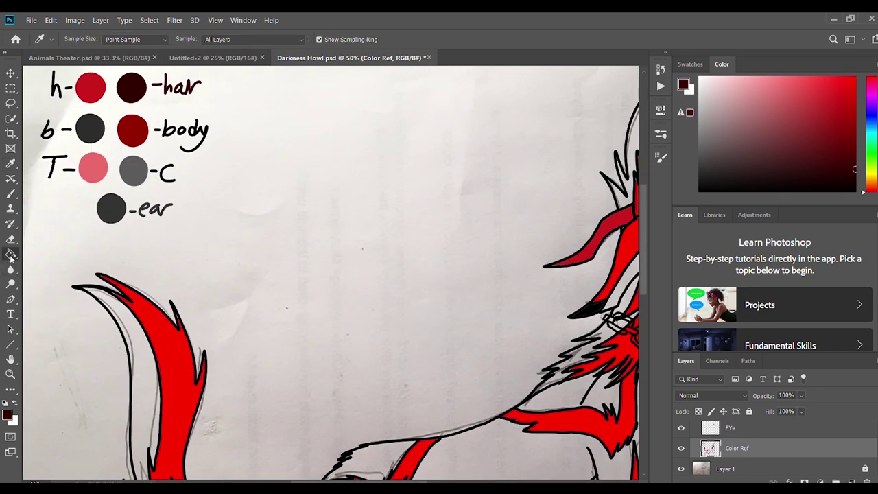
left_click(617, 215)
scroll(380, 482, "right", 3)
left_click(484, 312)
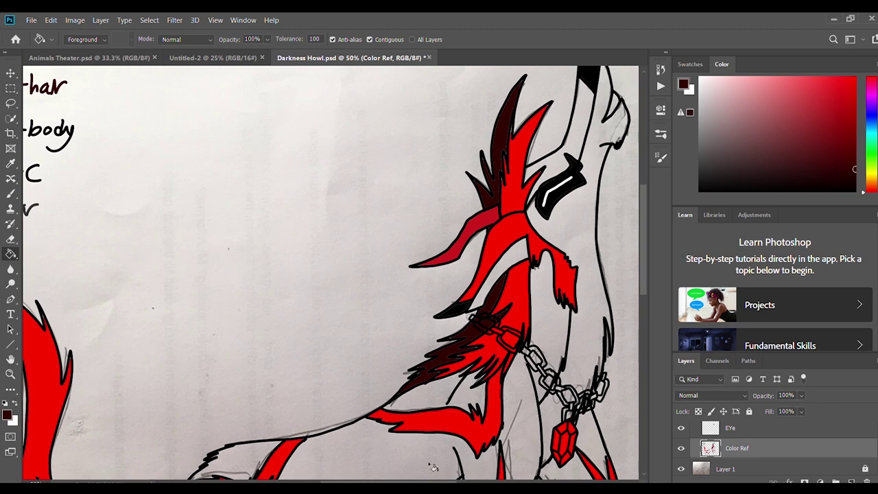
Sample the dark grey "b" swatch and fill the tail, torso and upper legs with it
left_click_drag(430, 481, 394, 481)
left_click(121, 130, "alt")
left_click_drag(643, 254, 643, 294)
left_click(168, 291)
left_click(374, 387)
left_click_drag(354, 481, 389, 482)
left_click_drag(642, 280, 642, 295)
left_click(303, 385)
left_click(572, 272)
left_click(598, 236)
Fill the remaining neck and upper head areas with the same dark grey
scroll(520, 230, "up", 2)
left_click(461, 250)
left_click(234, 308)
scroll(520, 169, "up", 4)
left_click(563, 140)
Sample the dark red "body" swatch and fill the lower hind legs and paws with it
scroll(404, 345, "down", 2)
scroll(404, 345, "down", 2)
scroll(404, 345, "left", 7)
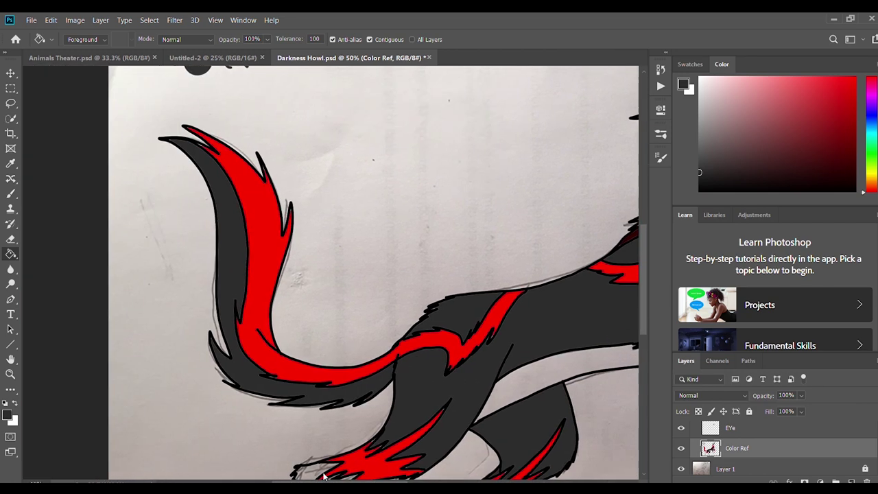
scroll(327, 320, "up", 7)
left_click(10, 163)
left_click(220, 212)
scroll(227, 239, "down", 5)
scroll(229, 237, "down", 5)
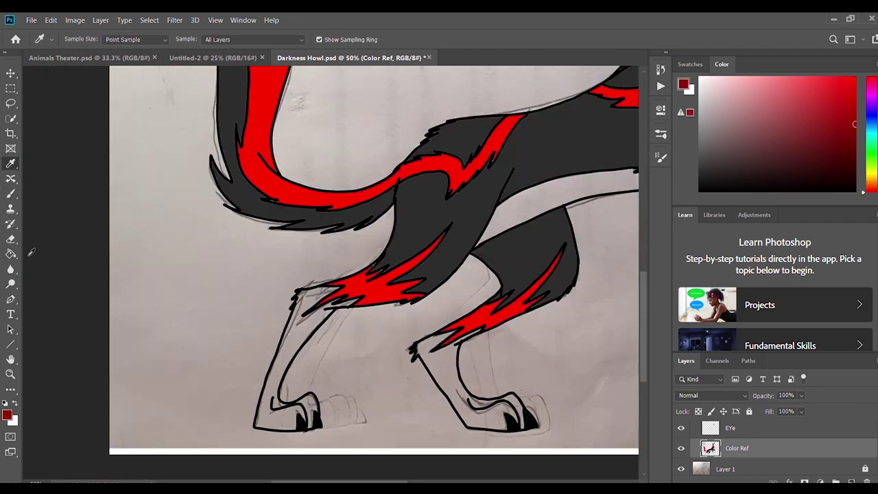
key("g")
left_click(291, 325)
left_click(466, 384)
Fill the lower front legs and paws with the same dark red
scroll(307, 416, "right", 5)
left_click_drag(433, 482, 437, 482)
left_click(388, 413)
left_click(437, 323)
left_click(400, 340)
Choose a dark grey and fill the paw pads of the raised front paw
left_click(727, 158)
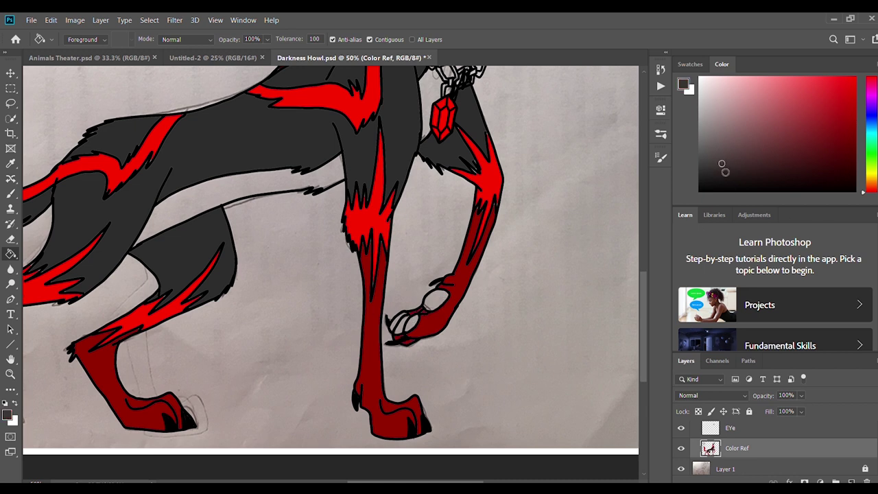
left_click(435, 300)
left_click(412, 322)
left_click(403, 324)
left_click(394, 325)
Sample the pink "T" swatch and fill the tongue with it
scroll(384, 319, "up", 9)
mouse_move(356, 482)
left_mouse_down()
mouse_move(294, 482)
mouse_move(401, 482)
left_mouse_up()
left_click(10, 163)
left_click(54, 166)
left_click(10, 253)
scroll(385, 405, "down", 4)
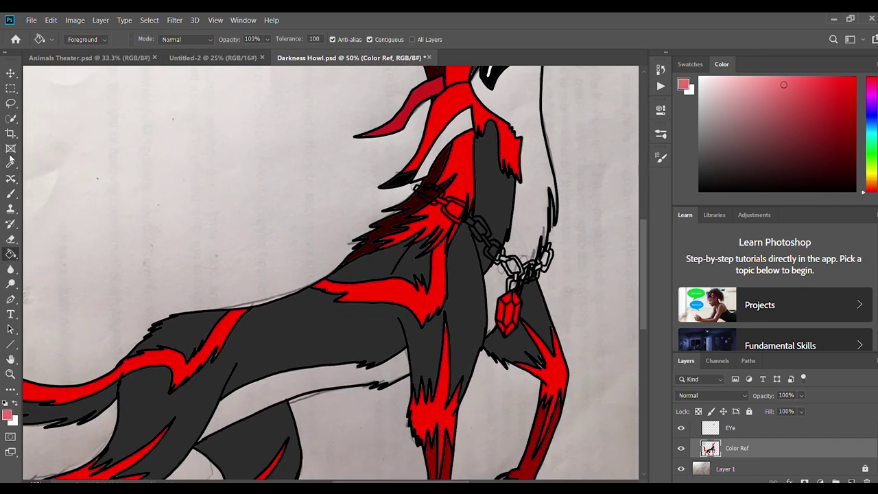
Sample the dark red from the lower leg and fill the belly, chest and throat with it
left_click(10, 164)
scroll(165, 384, "down", 4)
left_click(164, 415)
left_click(11, 254)
left_click(321, 243)
left_click(503, 147)
scroll(501, 148, "up", 3)
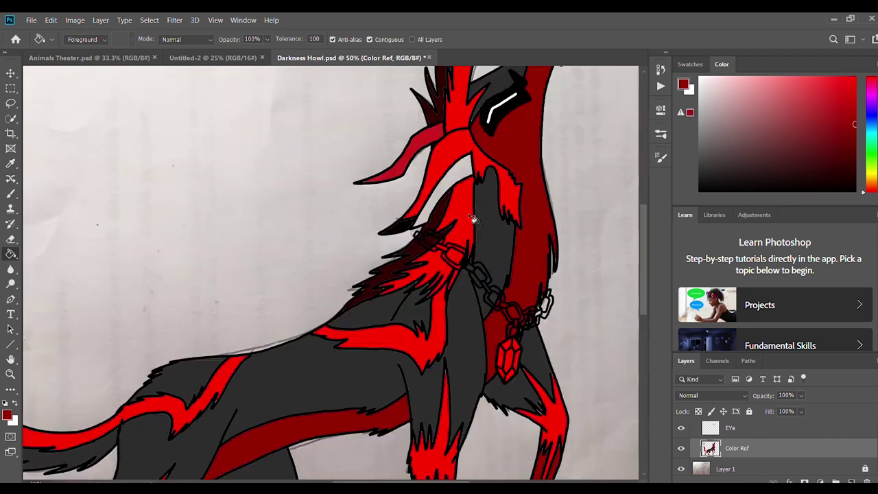
Try filling the inner ear with the dark grey of the "ear" swatch
scroll(213, 275, "up", 2)
mouse_move(382, 482)
left_mouse_down()
mouse_move(329, 482)
mouse_move(423, 482)
left_mouse_up()
key("i")
left_click(11, 254)
left_click(452, 310)
scroll(406, 286, "down", 2)
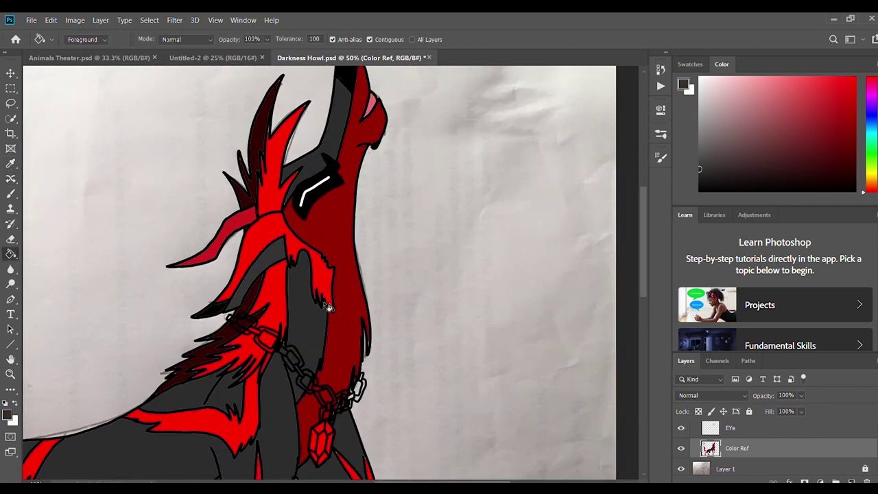
Undo the last fill and refill the inner ear with a slightly lighter dark grey
scroll(328, 307, "down", 1)
key("ctrl+z")
left_click(699, 160)
left_click(274, 216)
left_click(255, 237, "alt")
left_click(10, 164)
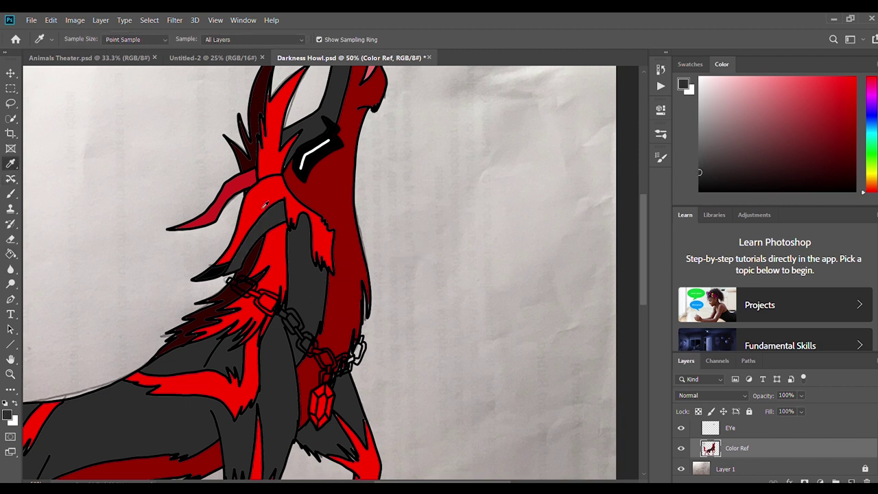
key("g")
left_click(260, 227)
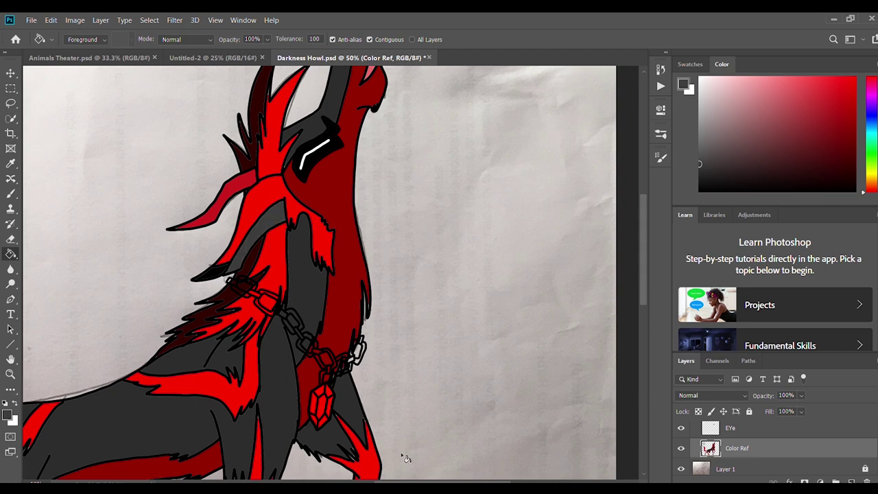
Sample the medium grey "C" swatch and hide the Color Ref layer to isolate the chain
scroll(402, 325, "left", 2)
scroll(402, 325, "down", 2)
scroll(731, 446, "up", 2)
scroll(731, 446, "down", 2)
left_click(682, 448)
scroll(731, 444, "up", 4)
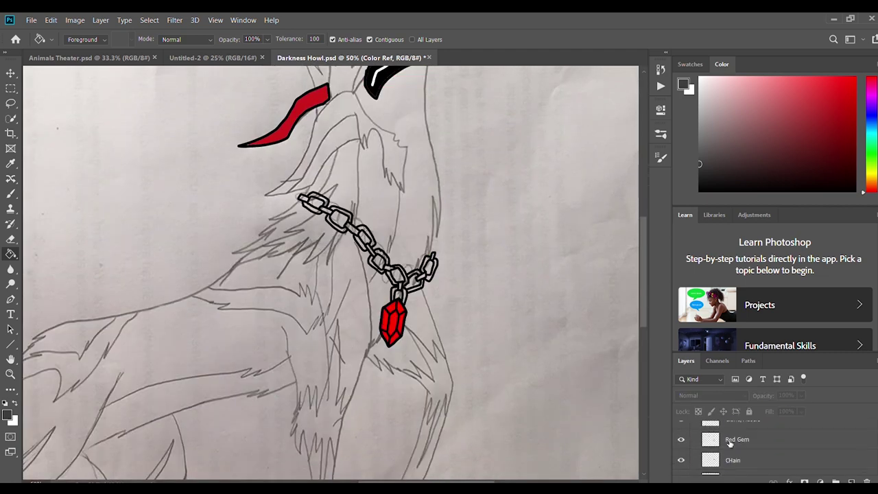
left_click(744, 437)
scroll(339, 472, "left", 4)
scroll(350, 361, "up", 1)
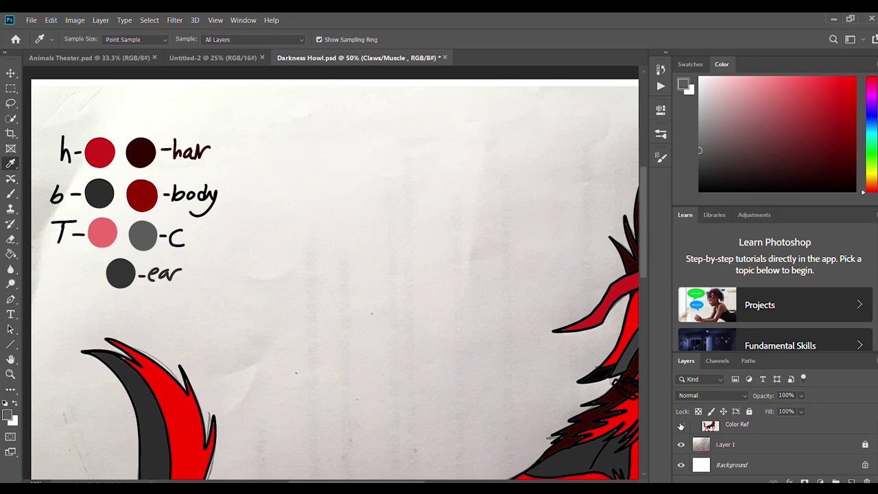
left_click(681, 426)
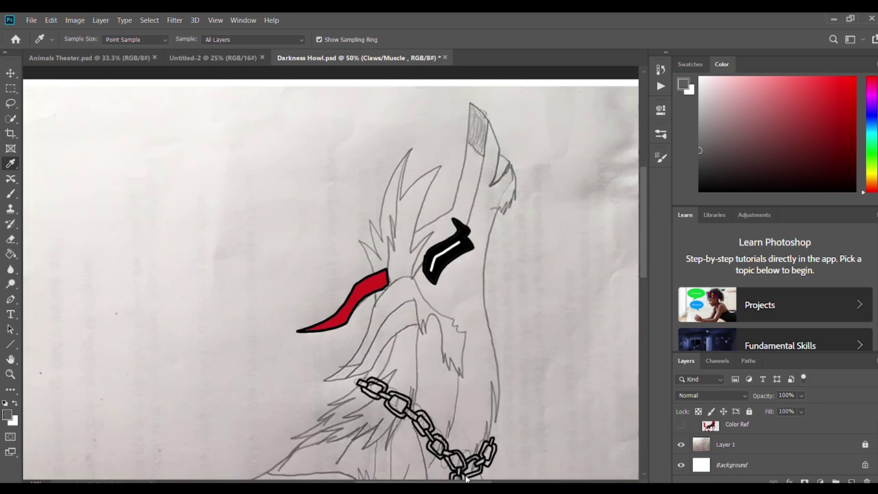
Make the CHain layer active and fill the topmost chain links with the sampled medium grey
scroll(329, 274, "down", 3)
key("z")
left_click(393, 308)
left_click(388, 202)
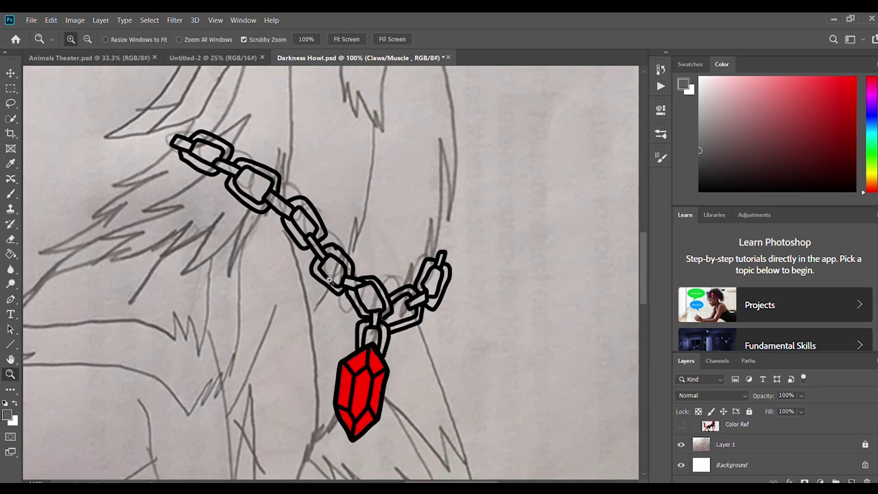
left_click(333, 121)
left_click(10, 254)
left_click_drag(72, 221, 272, 235)
scroll(736, 442, "up", 5)
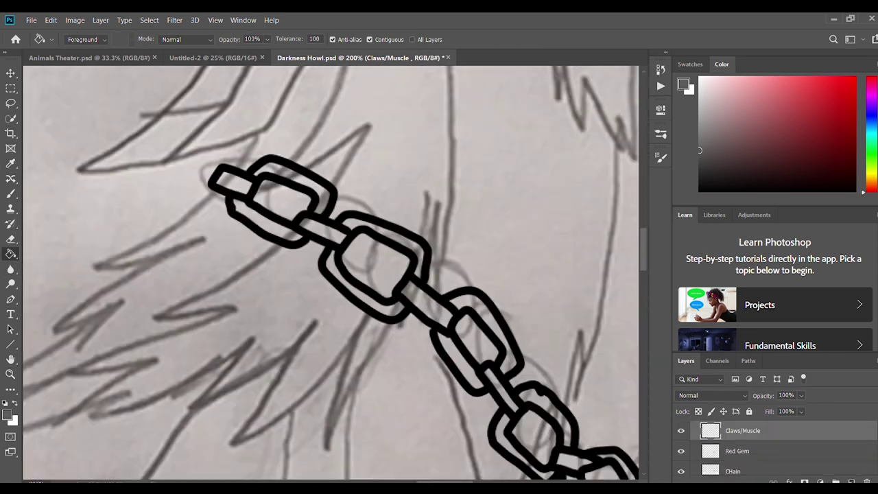
scroll(440, 406, "down", 2)
scroll(735, 439, "up", 4)
left_click(736, 431)
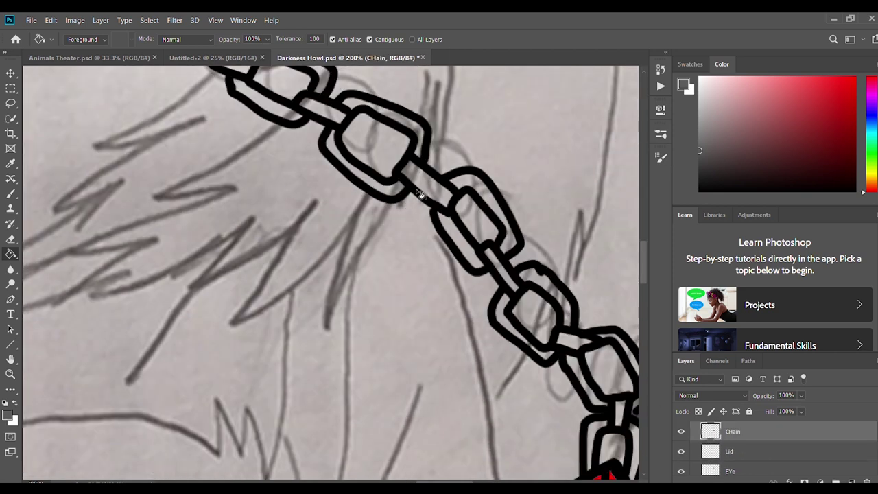
scroll(295, 178, "up", 1)
left_click(268, 169)
scroll(268, 170, "up", 1)
left_click(235, 193)
left_click(280, 182)
Fill the next links down the chain with the same medium grey
left_click(324, 239)
left_click(333, 277)
left_click(416, 260)
left_click(427, 312)
left_click(491, 323)
left_click(460, 367)
Fill the middle chain links down to the link above the red gem with the medium grey
scroll(449, 401, "down", 1)
left_click_drag(428, 481, 451, 481)
scroll(343, 329, "down", 3)
left_click(249, 224)
left_click(252, 263)
key("ctrl+z")
left_click(251, 270)
left_click(302, 240)
left_click(320, 298)
left_click(328, 334)
left_click(390, 346)
left_click(368, 368)
left_click(341, 395)
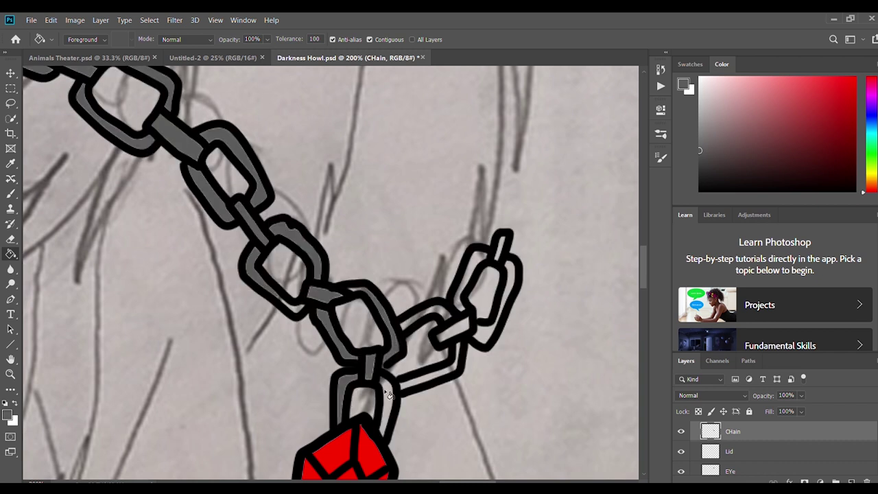
Fill the rest of the gem's link and the chain links rising beside it with the same grey
left_click(389, 400)
left_click(425, 379)
left_click(453, 329)
left_click(485, 333)
left_click(508, 285)
left_click(468, 281)
left_click(500, 247)
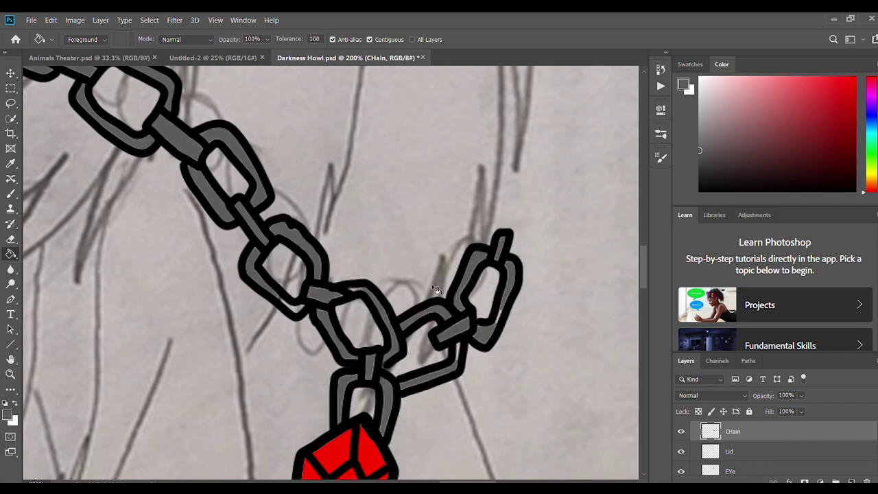
Make the Lid layer active and examine the whole chain for areas left unfilled
key("b")
left_click(759, 455)
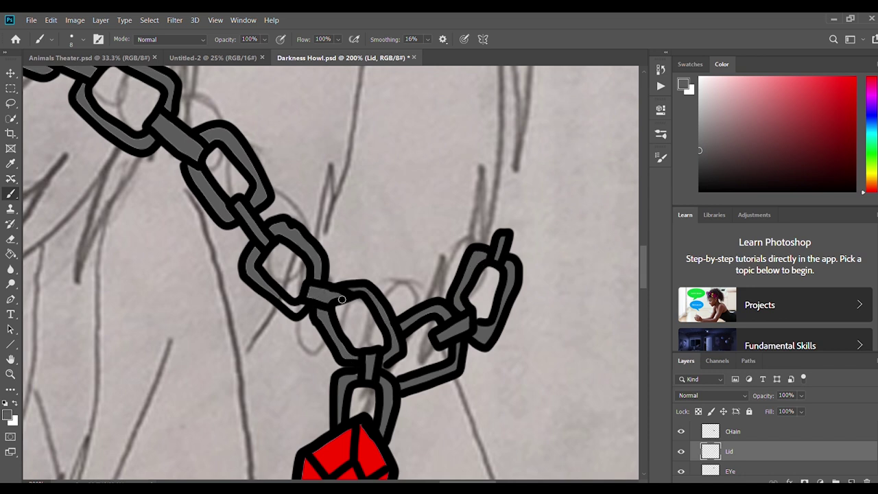
scroll(303, 251, "up", 3)
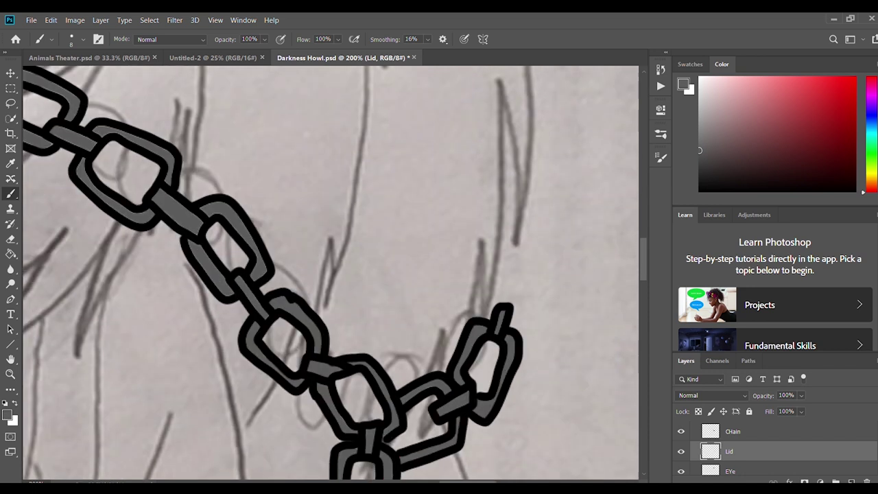
mouse_move(214, 303)
left_mouse_down()
mouse_move(192, 288)
mouse_move(204, 251)
left_mouse_up()
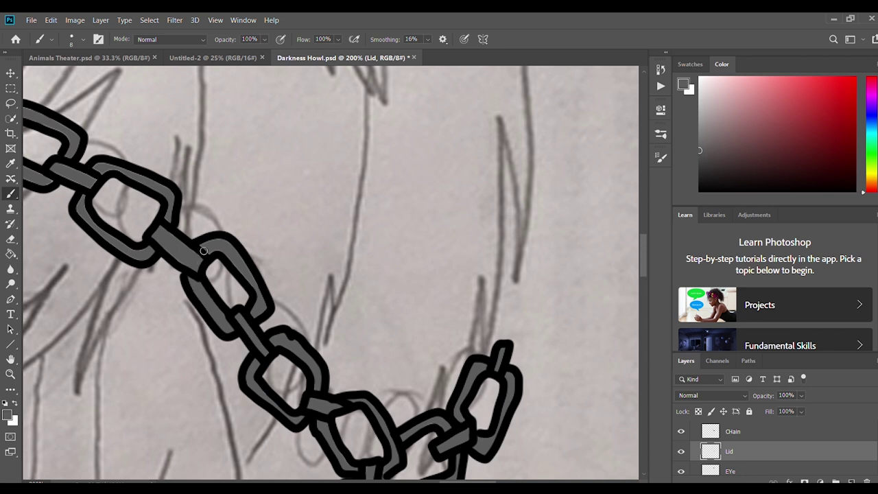
scroll(234, 264, "up", 2)
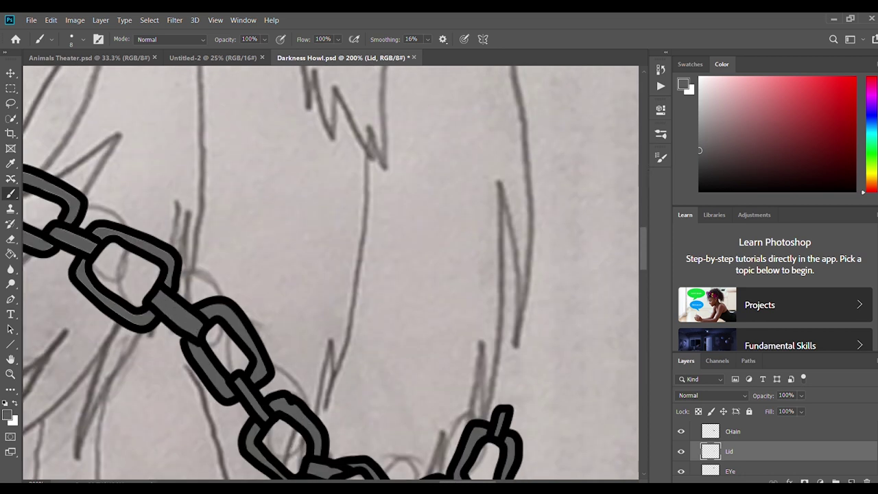
scroll(280, 286, "left", 5)
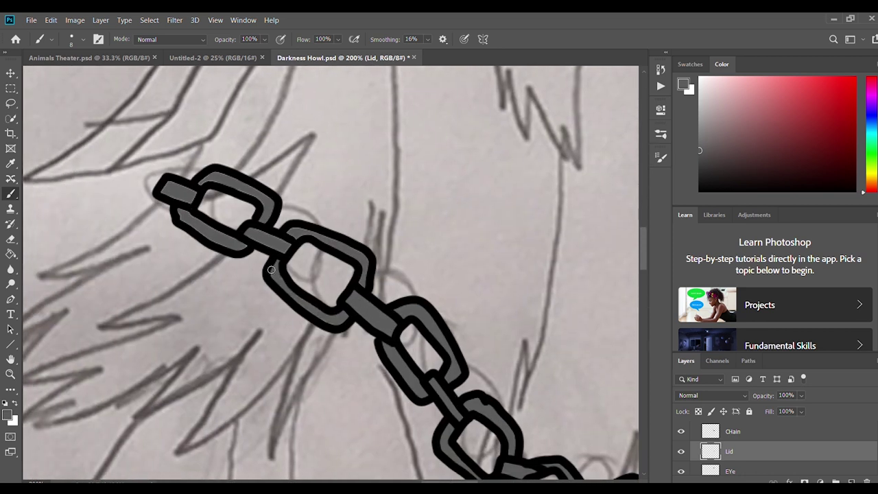
scroll(288, 245, "up", 1)
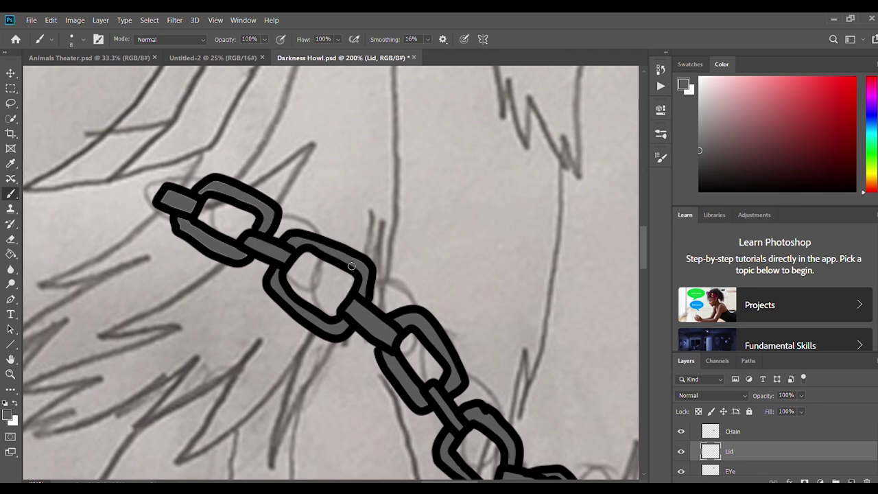
scroll(351, 266, "up", 2)
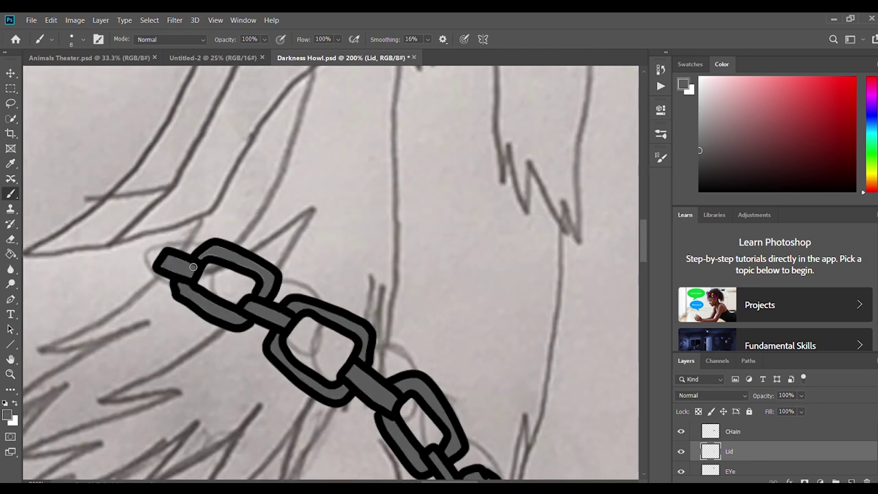
Show the Color Ref layer again and bring the whole wolf into view at 25%
left_click(10, 374)
left_click(87, 39)
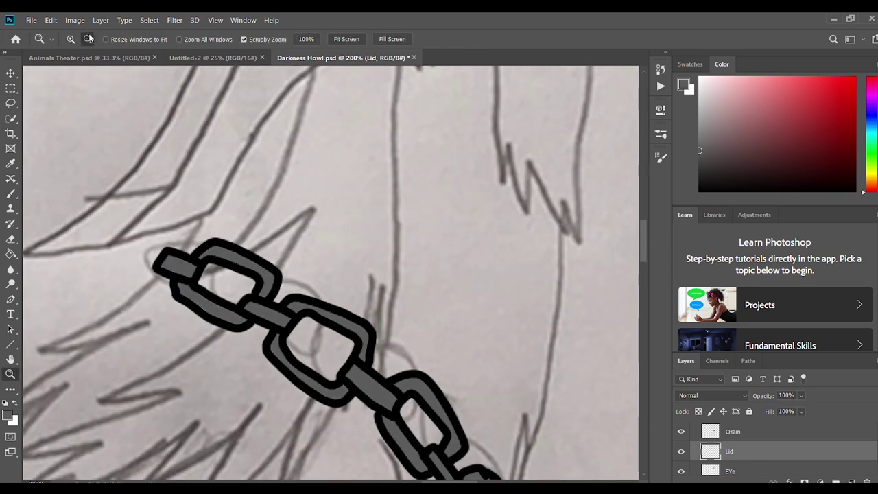
left_click(169, 165)
left_click(169, 165)
scroll(205, 178, "down", 2)
scroll(748, 456, "down", 10)
scroll(741, 453, "up", 1)
left_click(680, 439)
key("ctrl+minus")
key("ctrl+minus")
key("ctrl+minus")
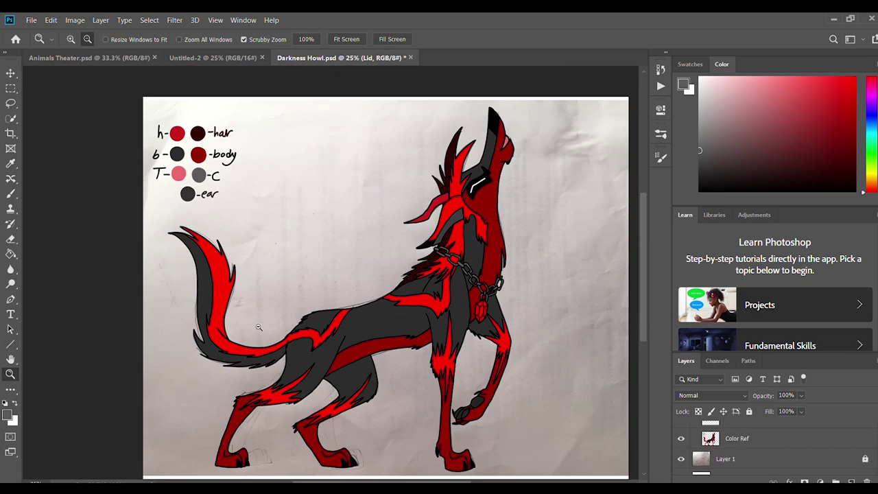
Erase the colour swatches and their handwritten labels from the Color Ref layer with a large eraser
left_click(10, 238)
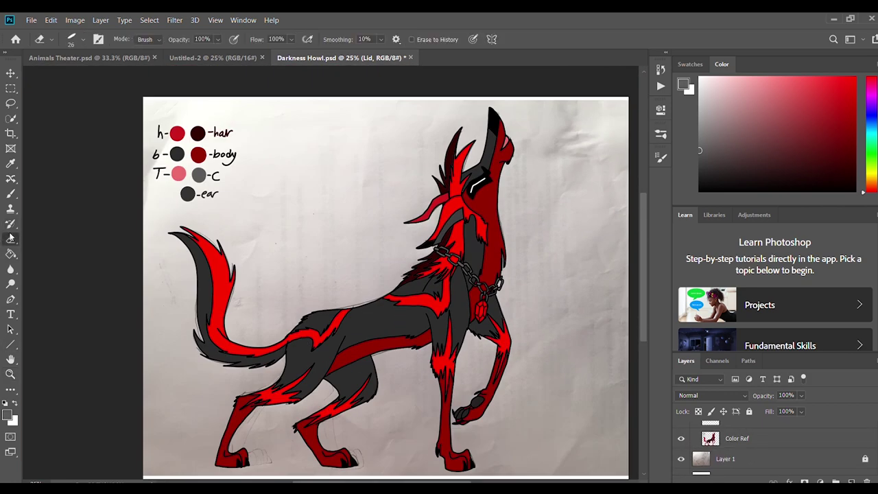
key("alt+bracketleft")
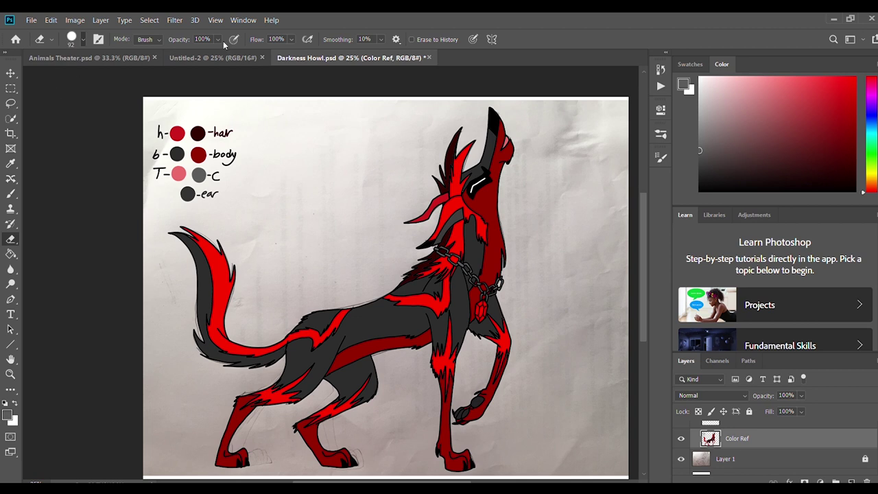
mouse_move(208, 145)
left_mouse_down()
mouse_move(217, 163)
mouse_move(198, 171)
mouse_move(146, 131)
left_mouse_up()
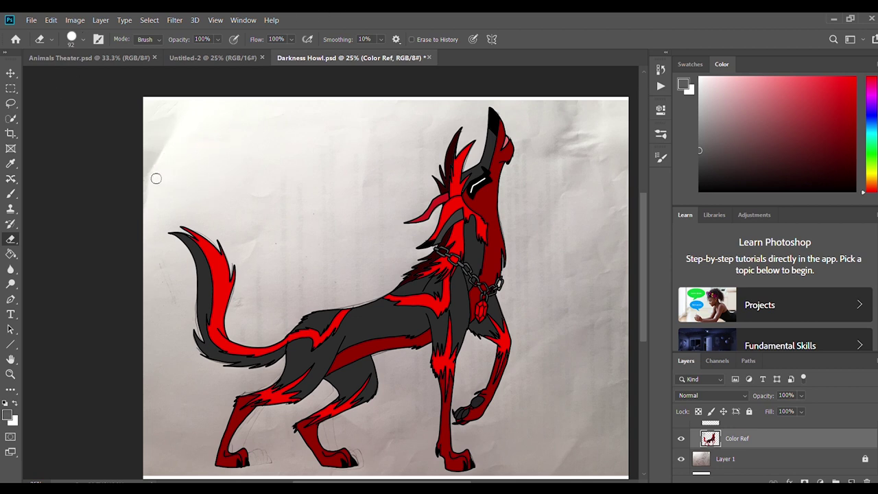
scroll(318, 389, "right", 2)
Add a new layer beneath the sketch photo and place it in a group named Background
key("b")
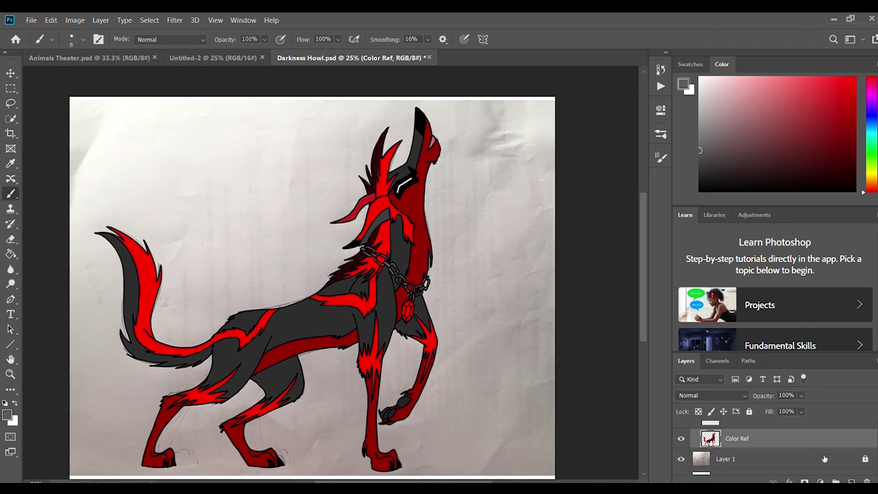
left_click(851, 482)
mouse_move(754, 442)
left_mouse_down()
mouse_move(748, 451)
mouse_move(747, 435)
left_mouse_up()
left_click(835, 482)
double_click(726, 443)
key("BackSpace")
type("Background")
key("Return")
Hide the Layer 1 sketch photo and draw an uneven black ground line across the canvas on Layer 2
scroll(726, 443, "down", 1)
left_click(700, 191)
scroll(110, 267, "down", 1)
left_click_drag(556, 316, 458, 335)
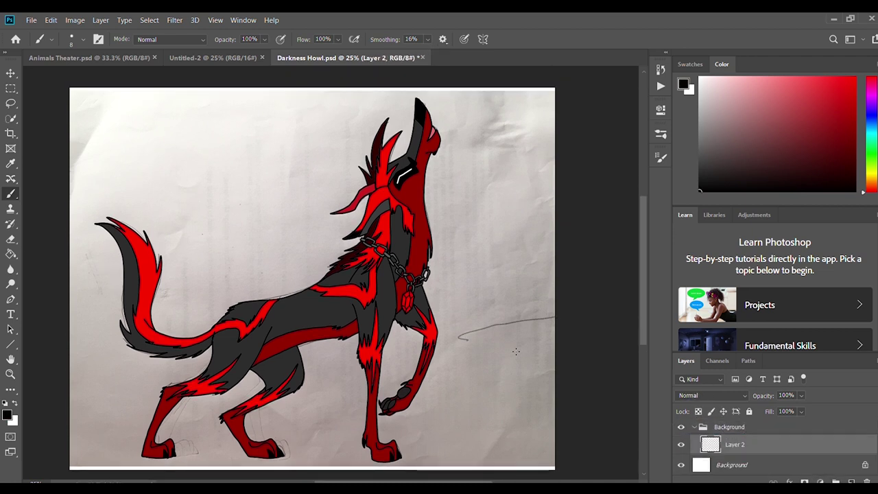
scroll(724, 444, "up", 1)
left_click(681, 439)
scroll(515, 400, "down", 1)
left_click_drag(452, 300, 308, 332)
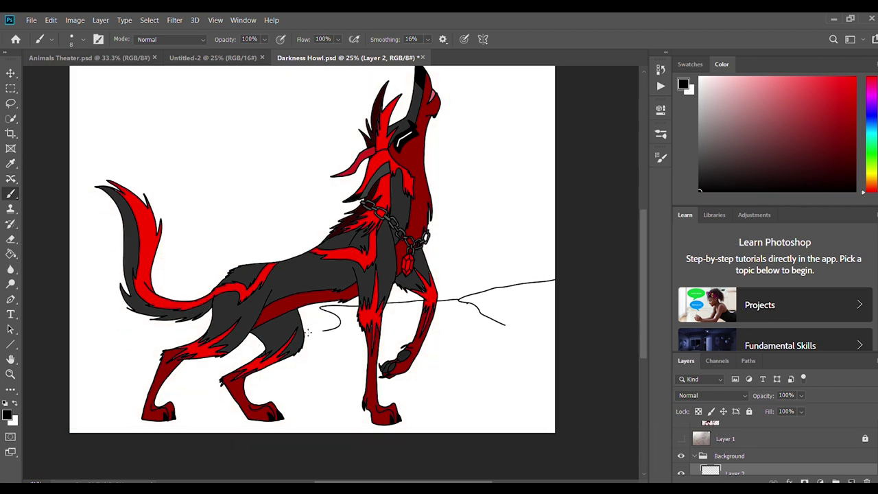
Collapse and hide the Darkness group, and erase the stray strokes below the ground line on Layer 2
scroll(701, 453, "up", 3)
left_click(692, 427)
left_click(693, 428)
left_click(681, 427)
scroll(727, 447, "down", 2)
left_click(729, 447)
key("e")
left_click_drag(294, 333, 332, 316)
Fill the ground area and its black outline with a medium brown
scroll(477, 321, "down", 2)
left_click_drag(871, 187, 872, 182)
left_click_drag(853, 162, 822, 150)
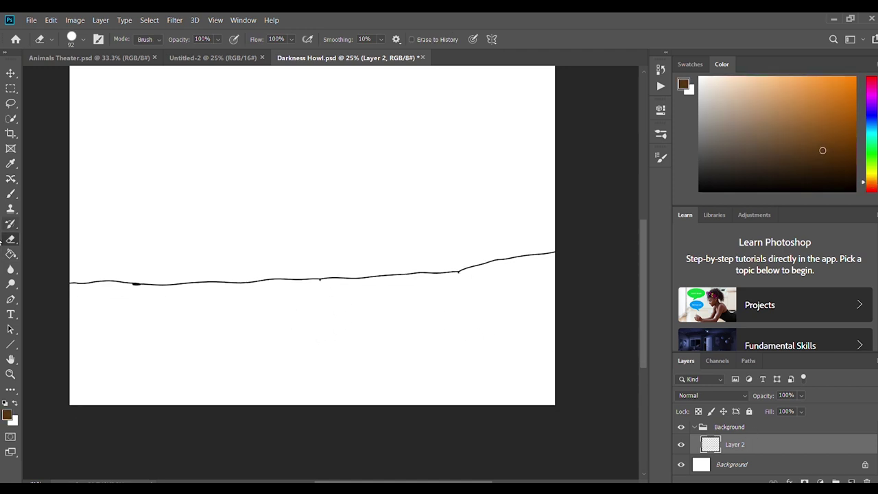
left_click(10, 253)
left_click(377, 365)
key("ctrl+z")
left_click(830, 133)
left_click(394, 318)
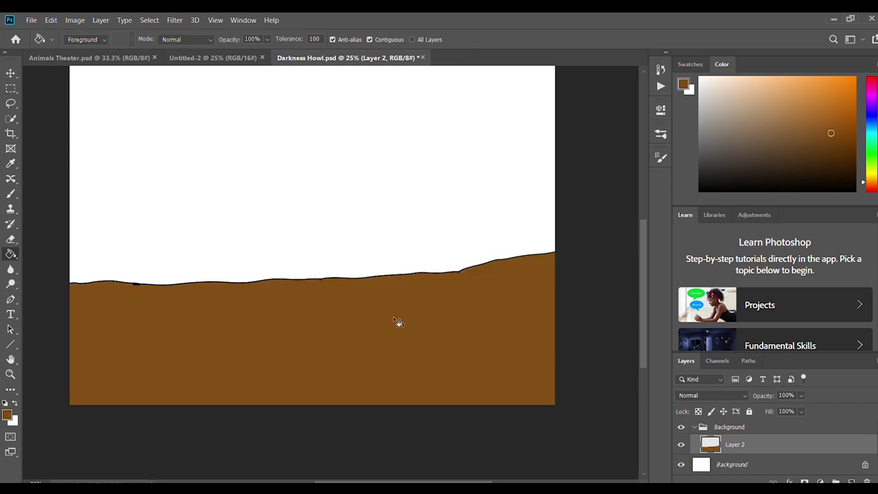
left_click(138, 282)
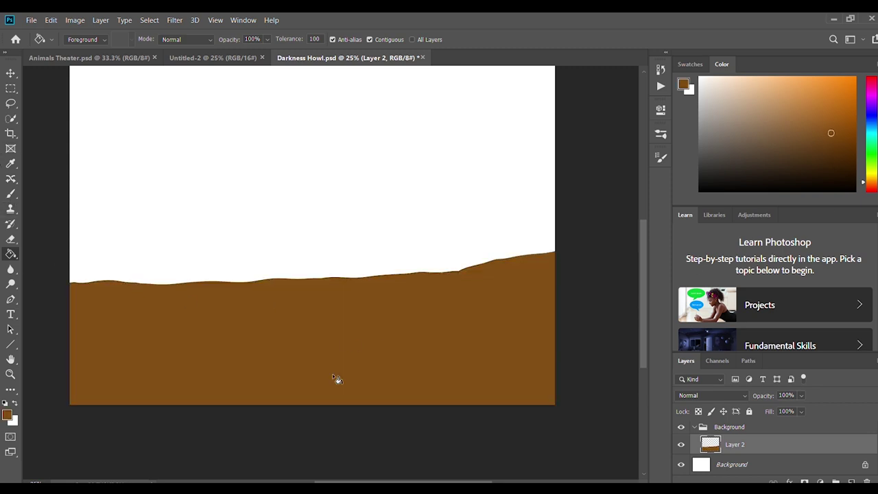
Select the brown ground area and add a new layer above it
key("w")
left_click(342, 304)
left_click(851, 482)
Hatch the selected ground on Layer 3 with dense, mostly horizontal brush strokes in several dark browns
left_click(808, 166)
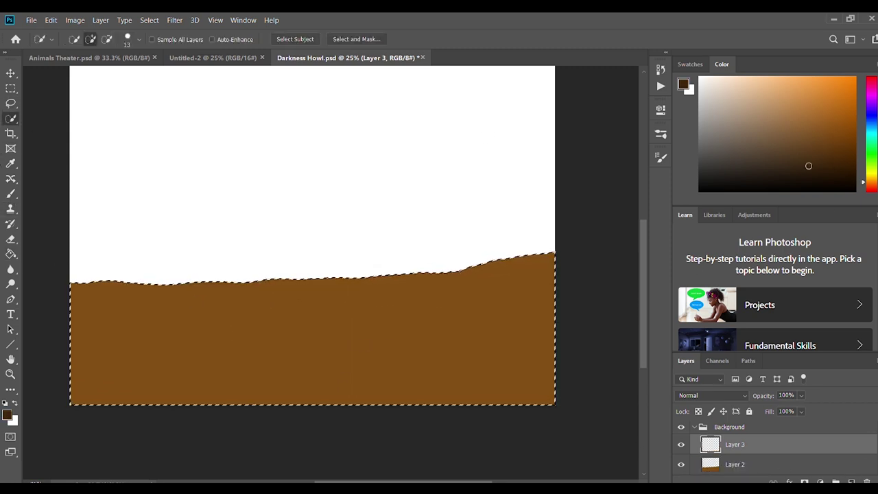
key("b")
mouse_move(522, 344)
left_mouse_down()
mouse_move(310, 325)
mouse_move(84, 278)
mouse_move(474, 366)
mouse_move(92, 412)
mouse_move(305, 373)
mouse_move(438, 313)
mouse_move(483, 379)
mouse_move(104, 293)
mouse_move(441, 376)
mouse_move(138, 388)
mouse_move(464, 335)
mouse_move(513, 264)
mouse_move(573, 356)
mouse_move(127, 376)
mouse_move(256, 292)
mouse_move(89, 397)
mouse_move(393, 327)
mouse_move(158, 295)
mouse_move(499, 316)
mouse_move(569, 375)
mouse_move(437, 370)
mouse_move(303, 349)
mouse_move(209, 296)
mouse_move(449, 250)
mouse_move(427, 374)
mouse_move(90, 409)
mouse_move(314, 320)
mouse_move(172, 271)
left_mouse_up()
left_click(854, 130)
left_click(821, 171)
mouse_move(480, 271)
left_mouse_down()
mouse_move(439, 353)
mouse_move(295, 323)
mouse_move(315, 373)
mouse_move(139, 328)
mouse_move(384, 367)
mouse_move(342, 403)
mouse_move(527, 357)
left_mouse_up()
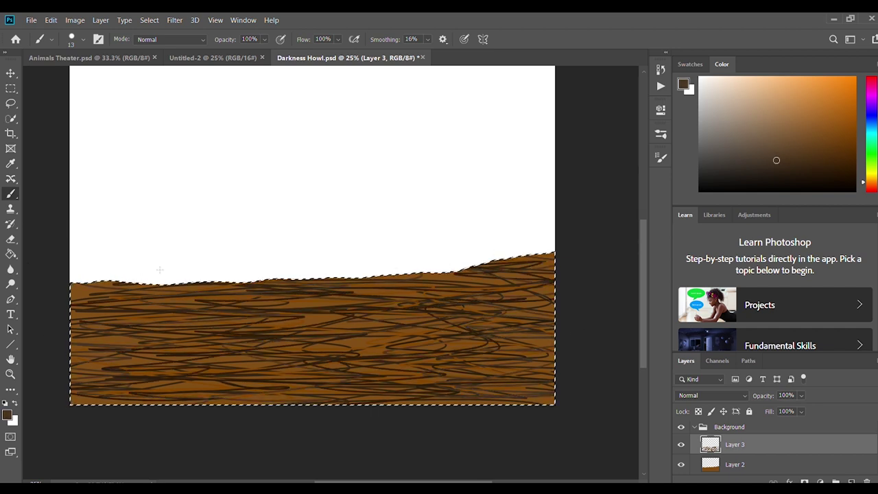
Add strokes in an orange and a dark brown sampled from the ground, and blur the hatching into a soft texture
left_click(321, 317, "alt")
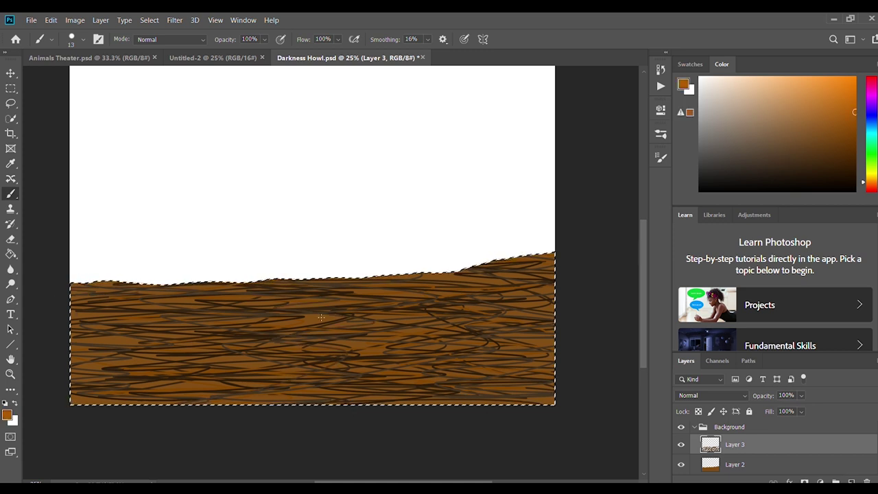
left_click(441, 291, "alt")
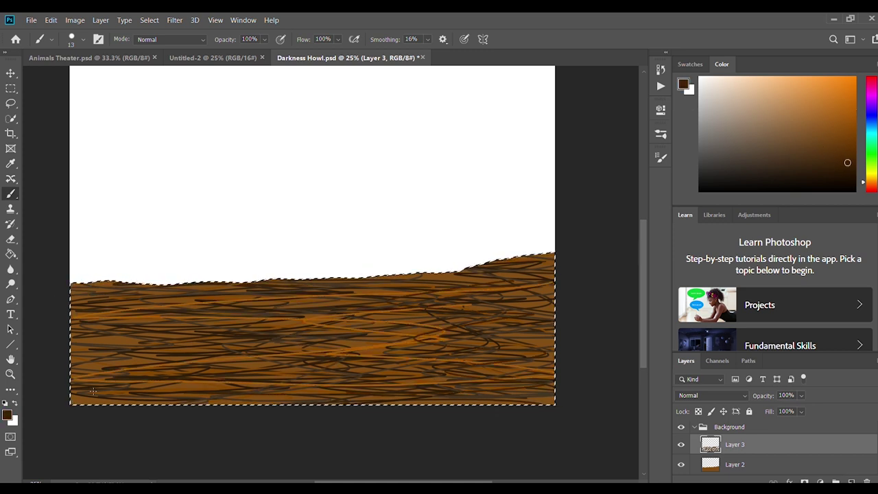
left_click(169, 19)
left_click(337, 166)
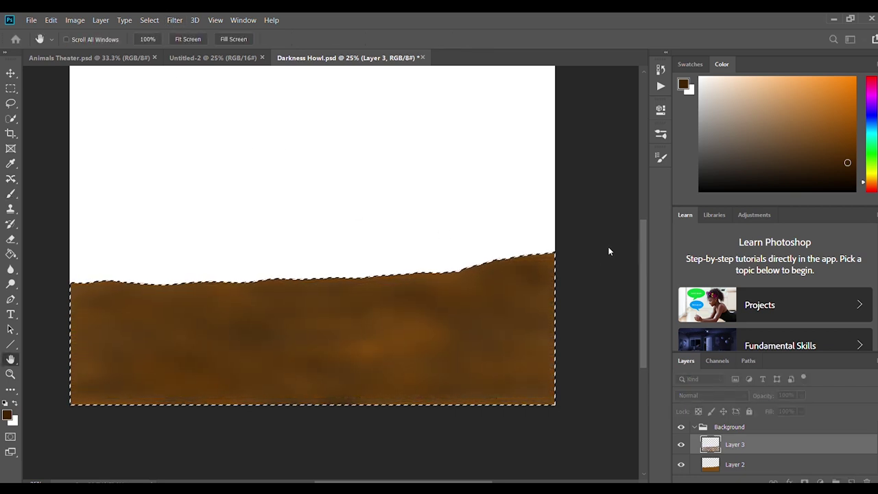
Add a new layer and draw thin black crack lines across the ground with a size 10 brush
left_click(851, 481)
key("d")
left_click_drag(458, 272, 484, 320)
left_click_drag(229, 371, 443, 373)
left_click_drag(316, 370, 439, 346)
mouse_move(554, 385)
left_mouse_down()
mouse_move(473, 362)
mouse_move(540, 330)
left_mouse_up()
left_click_drag(473, 293, 554, 285)
left_click_drag(91, 286, 115, 297)
left_click_drag(139, 302, 302, 283)
left_click_drag(137, 327, 199, 312)
left_click_drag(212, 288, 226, 283)
mouse_move(80, 353)
left_mouse_down()
mouse_move(197, 356)
mouse_move(358, 318)
mouse_move(351, 334)
left_mouse_up()
left_click_drag(70, 314, 97, 314)
left_click_drag(72, 336, 134, 337)
left_click_drag(90, 377, 196, 380)
left_click_drag(187, 381, 289, 386)
left_click_drag(72, 396, 129, 396)
left_click_drag(388, 400, 469, 395)
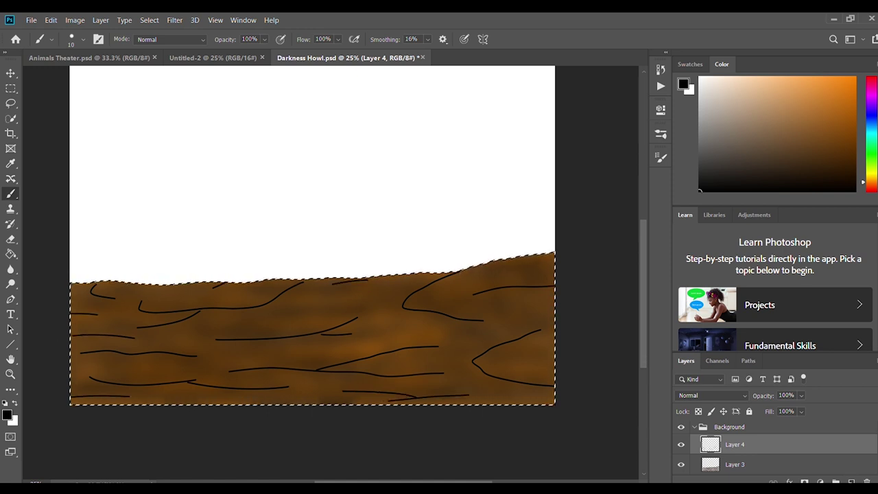
Delete the Layer 1 sketch photo and show the Darkness group again
scroll(446, 384, "up", 1)
scroll(816, 436, "up", 2)
left_click(848, 438)
left_click_drag(775, 435, 866, 482)
left_click(680, 427)
scroll(470, 346, "up", 1)
Clear the ground selection, collapse the Background group and lock it
left_click(149, 20)
left_click(167, 50)
scroll(292, 251, "down", 1)
scroll(292, 251, "up", 1)
left_click(11, 73)
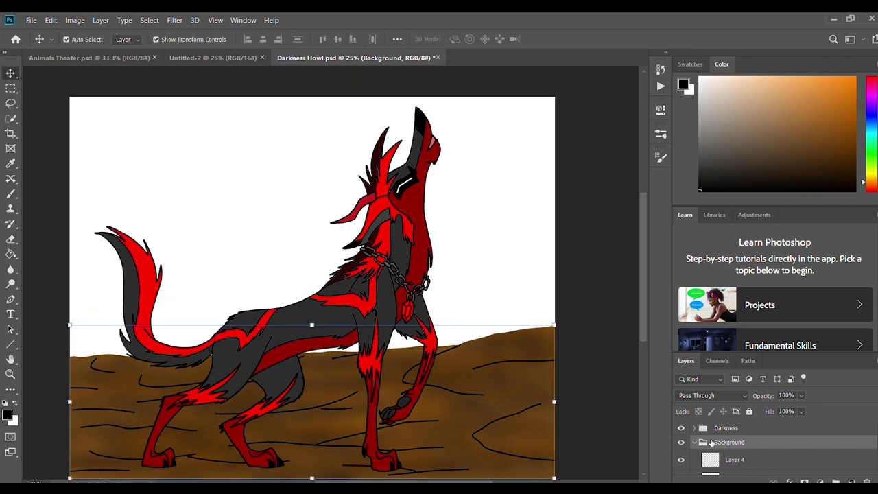
left_click(693, 443)
left_click(748, 412)
Select all the wolf's layers together and move the wolf slightly to the right
left_click(720, 428)
left_click_drag(127, 165, 461, 441)
scroll(783, 460, "down", 3)
left_click_drag(306, 312, 324, 317)
scroll(324, 317, "down", 1)
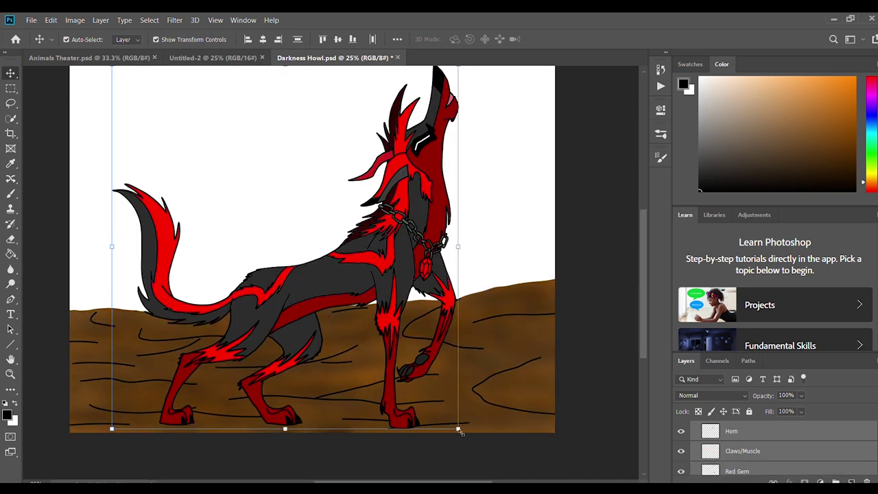
Scale the wolf down proportionally to about 95% and nudge it into place on the ground
left_click_drag(460, 431, 443, 412)
scroll(427, 406, "up", 1)
left_click_drag(342, 296, 362, 300)
key("Return")
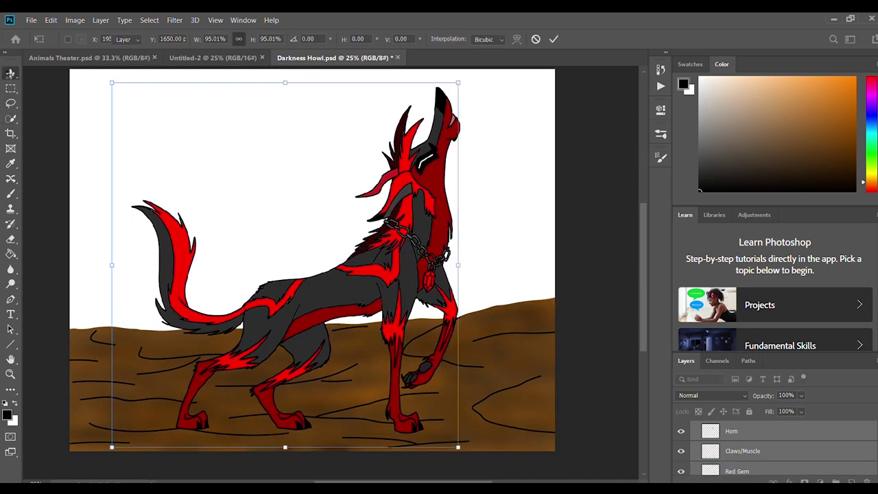
Collapse the Darkness group and unlock the white Background layer at the bottom of the stack
left_click(717, 430)
scroll(716, 432, "up", 3)
left_click(706, 428)
left_click(694, 428)
left_click(739, 442)
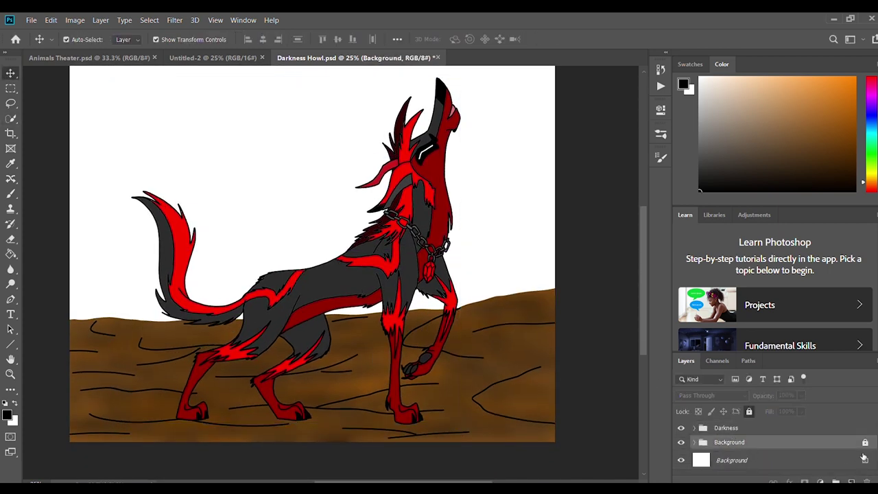
left_click(864, 459)
Fill the white backdrop layer behind the wolf with a very dark red
left_click(869, 191)
left_click_drag(852, 137, 865, 135)
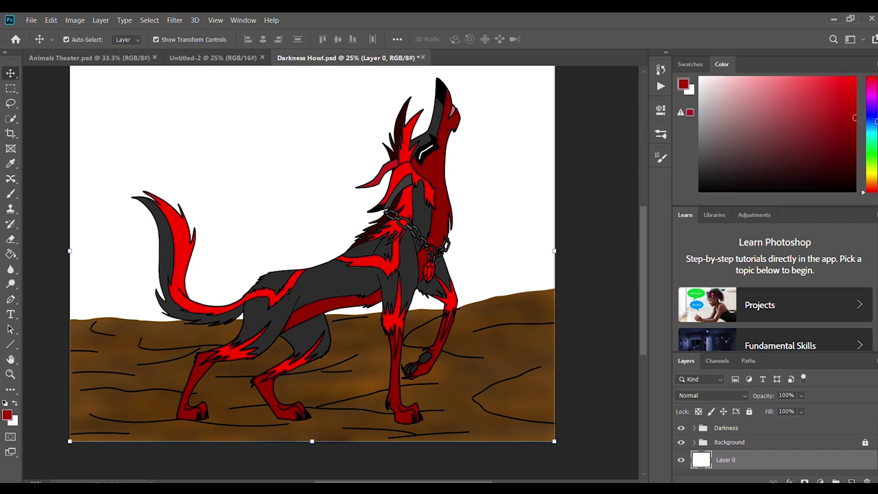
left_click_drag(857, 105, 857, 125)
key("g")
left_click(262, 181)
left_click(858, 144)
left_click(268, 214)
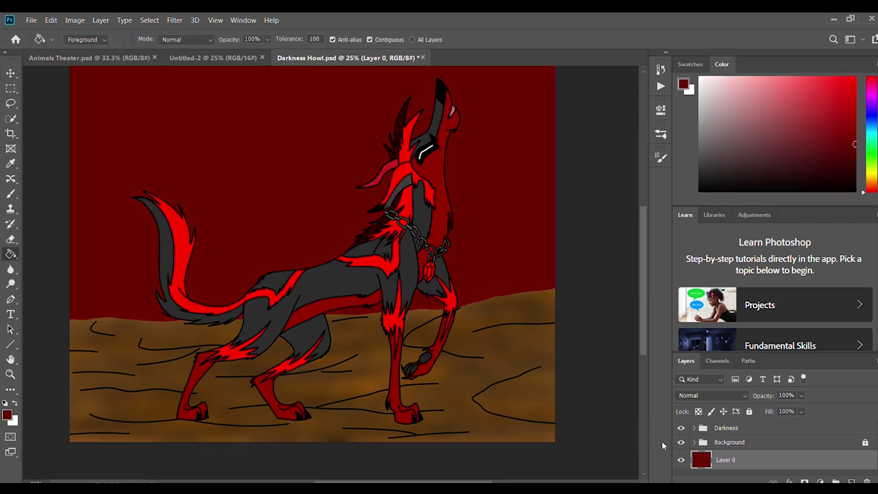
Add a Gradient Overlay effect to the dark red backdrop layer, reposition the gradient and try out its options
double_click(774, 460)
left_click(381, 231)
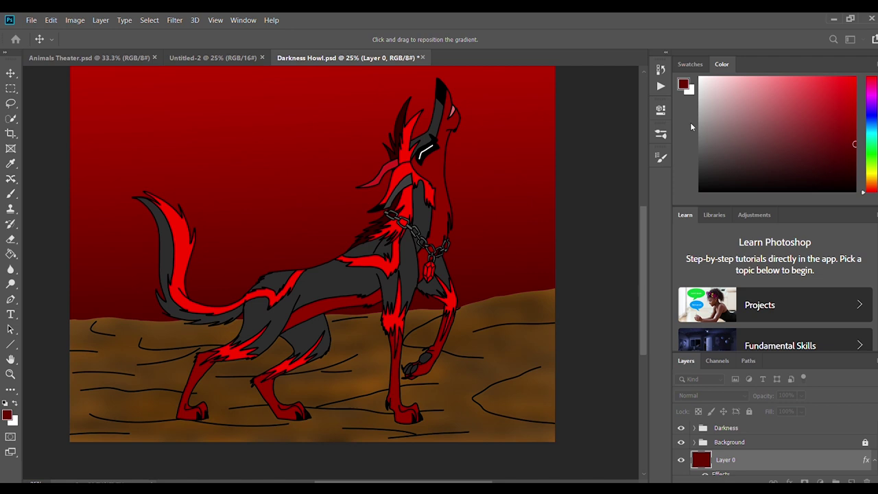
key("Down")
key("Down")
key("Down")
key("Down")
key("Down")
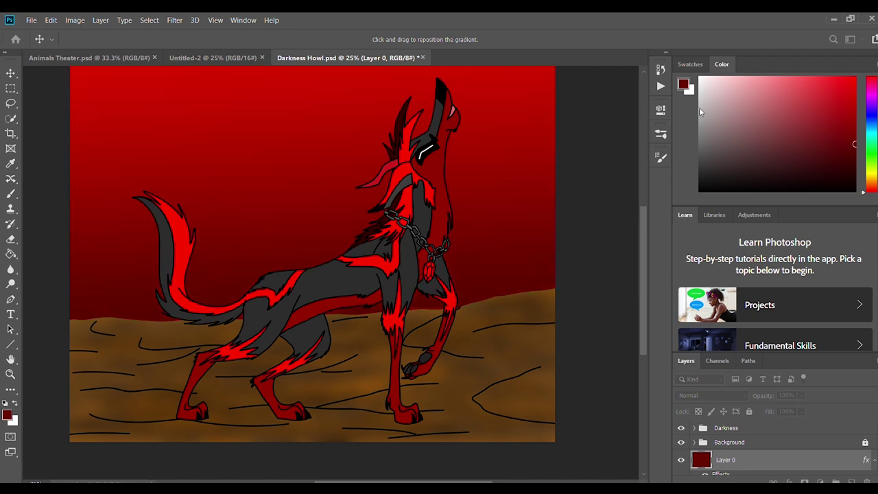
Settle the sky's gradient overlay on dark red fading to black towards the horizon and apply it
key("Down")
key("Down")
key("Down")
key("Down")
key("Down")
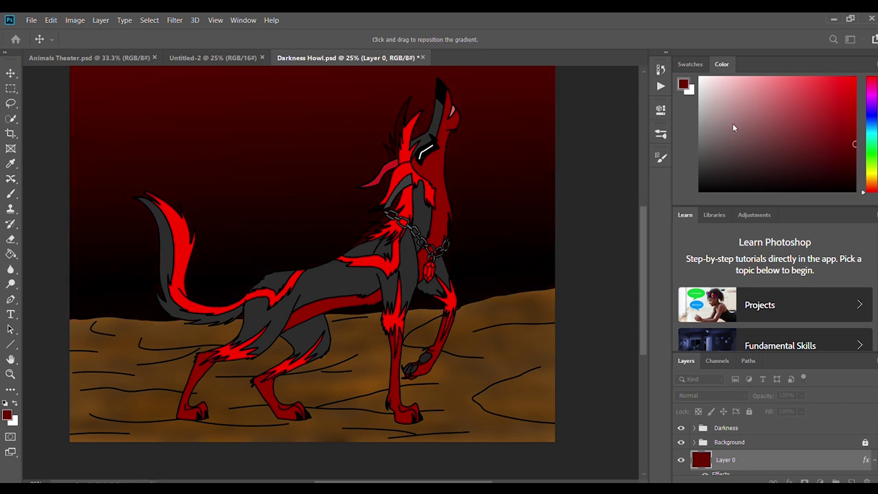
left_click(732, 175)
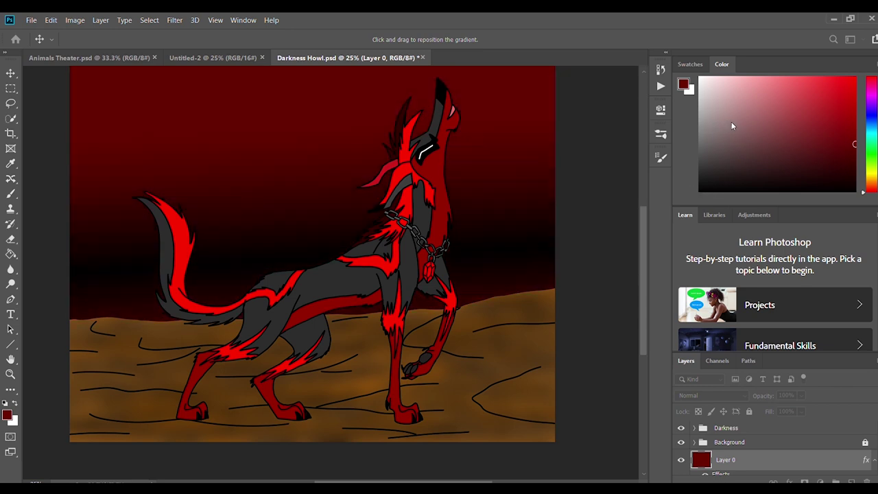
left_click(731, 126)
left_click(788, 112)
Set the text to bright red in the Chiller font and add the title "Darkness" in the sky, inside the Darkness group
left_click(8, 315)
left_click(855, 78)
scroll(120, 201, "up", 1)
left_click(162, 38)
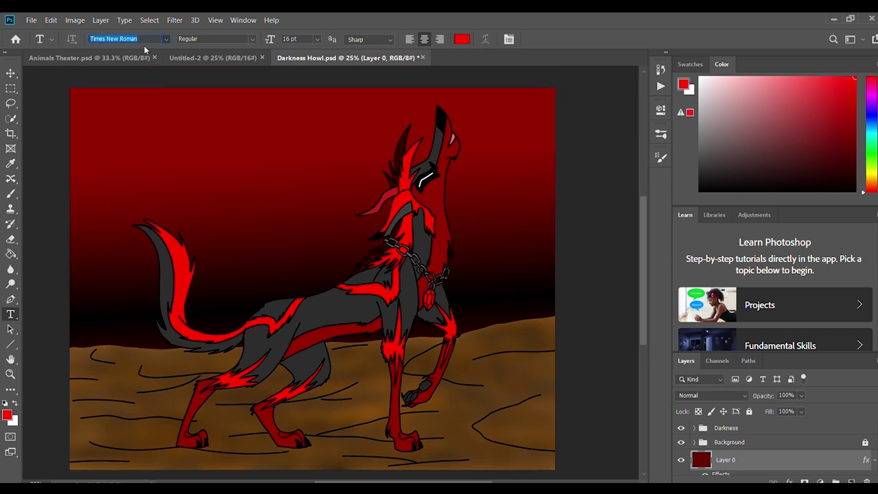
type("Chiller")
left_click(133, 157)
left_click_drag(735, 460, 733, 429)
left_click(137, 155)
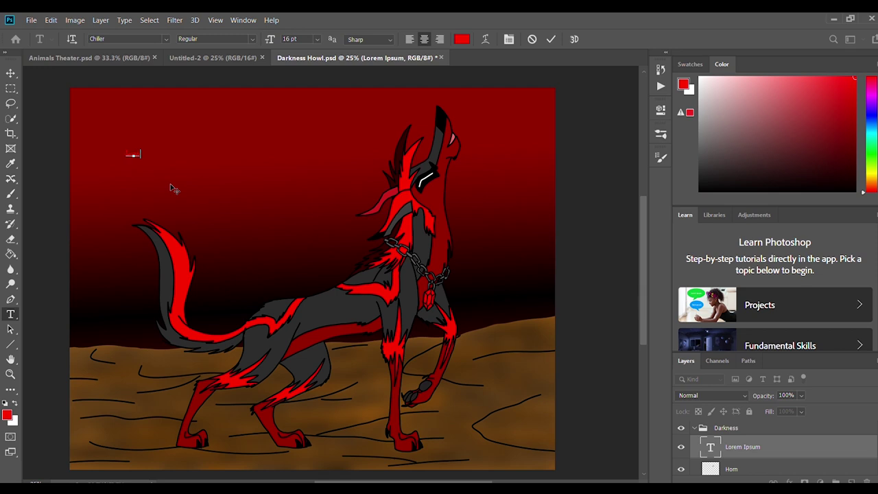
Set the font size of the whole "Darkness" title to 100 pt
key("ctrl+a")
left_click(317, 39)
left_click(301, 193)
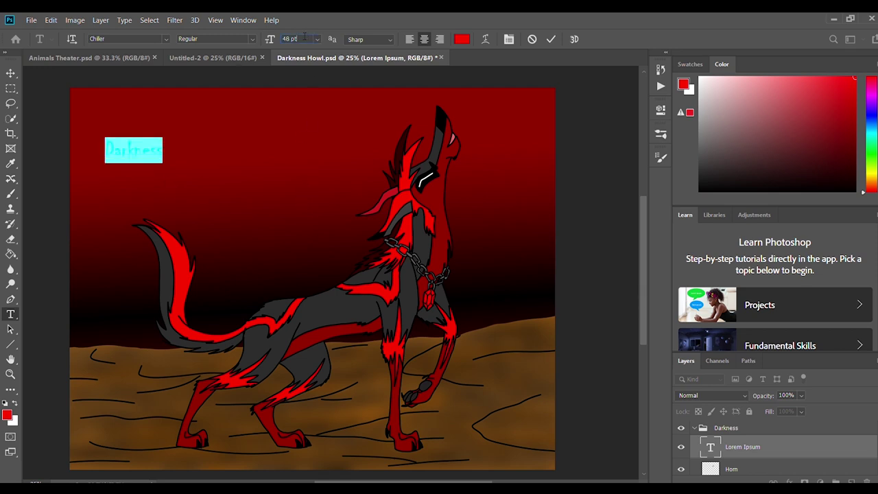
type("100")
key("Return")
Enlarge the "Darkness" title and place it in the upper left corner of the sky
left_click(10, 73)
left_click_drag(120, 142, 138, 122)
key("ctrl+t")
left_click_drag(204, 150, 260, 178)
left_click(11, 73)
double_click(181, 142)
left_click(10, 73)
left_click_drag(158, 115, 159, 109)
Outline the "Darkness" title with a black Stroke layer effect
right_click(762, 448)
left_click(625, 77)
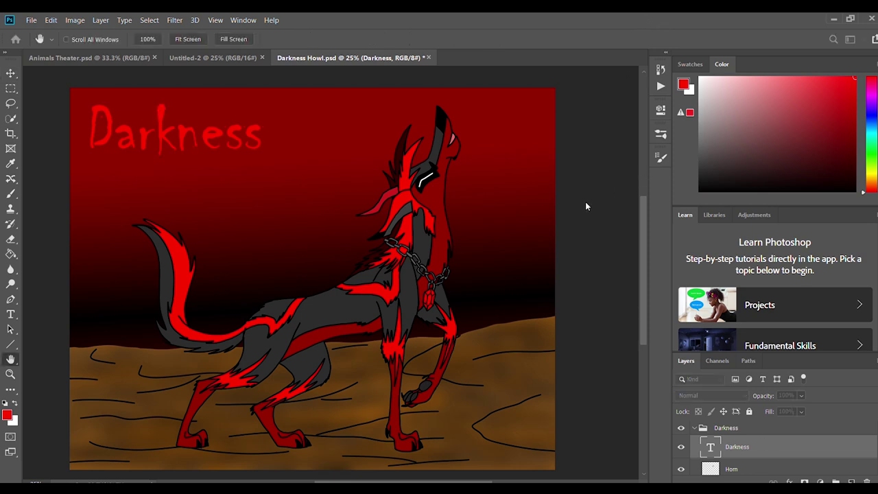
left_click(434, 179)
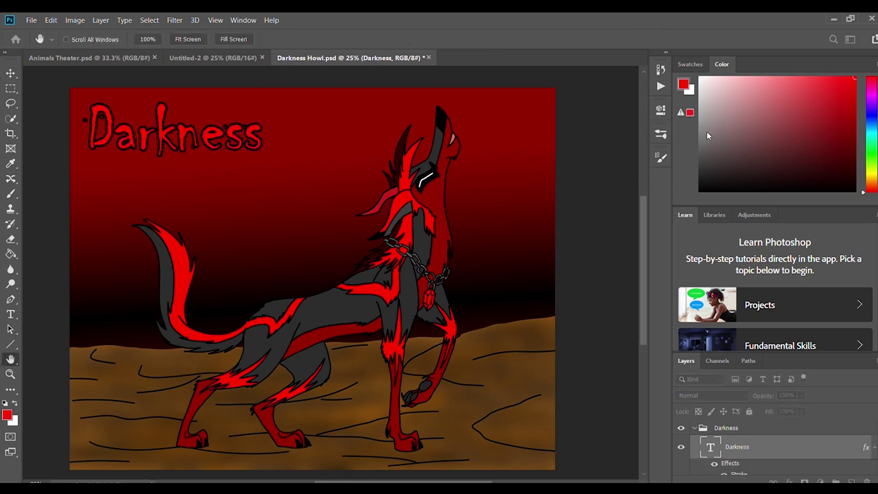
key("v")
left_click(56, 126)
Create a new layer above the title and handwrite "~I'm feeling Victory inside" in red below it with a 10 px brush
left_click(728, 447)
left_click(851, 482)
left_click(10, 195)
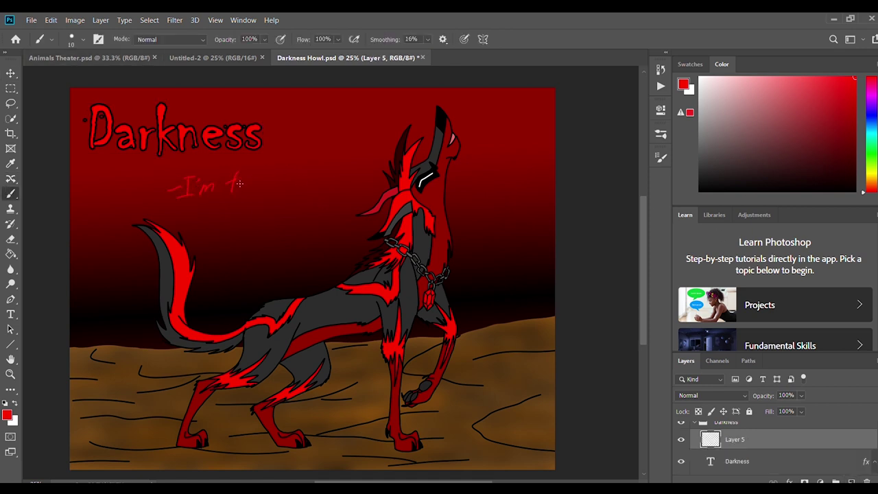
left_click_drag(352, 175, 343, 202)
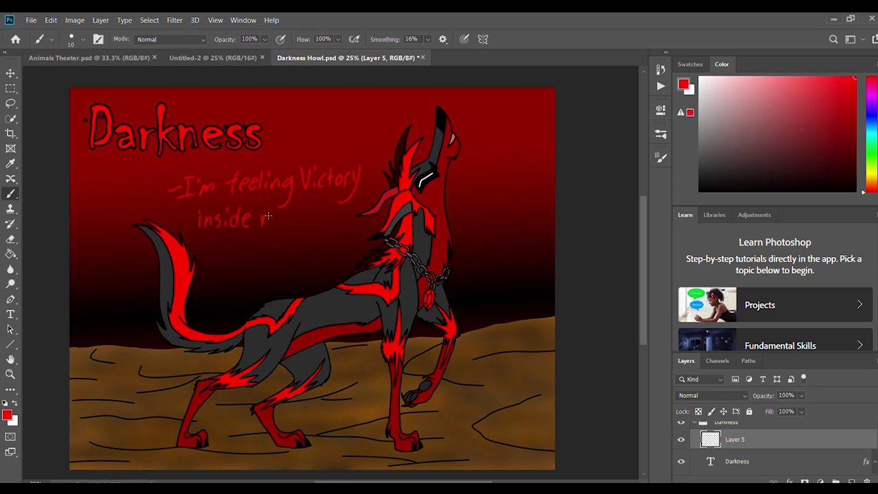